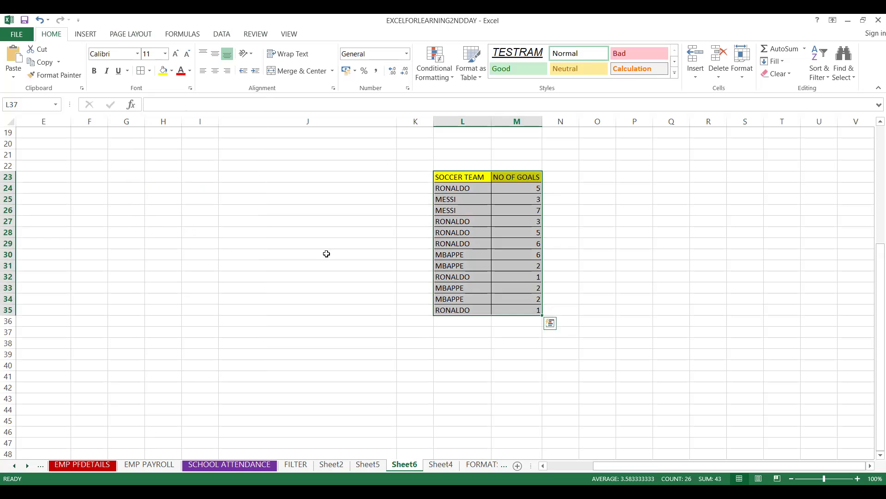
Total the NO OF GOALS values in cell M36 with the formula =SUM(M24:M35)
{"action": "left_click", "coordinate": [471, 342]}
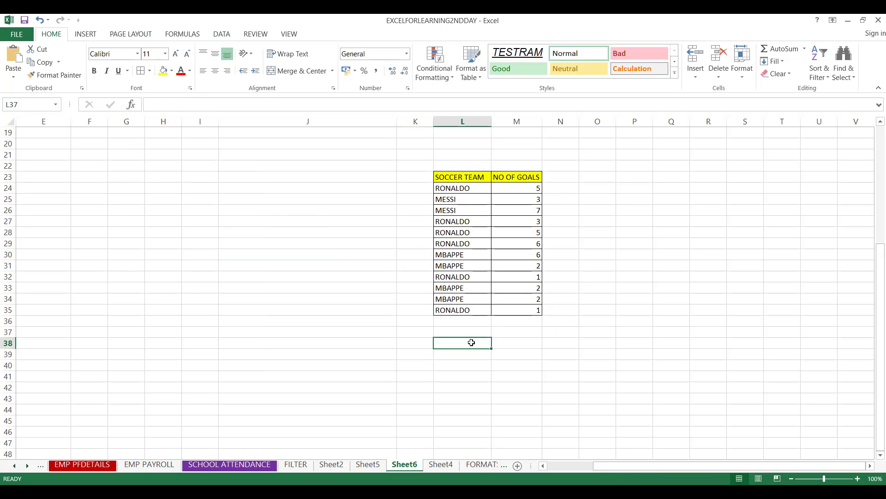
{"action": "left_click", "coordinate": [512, 322]}
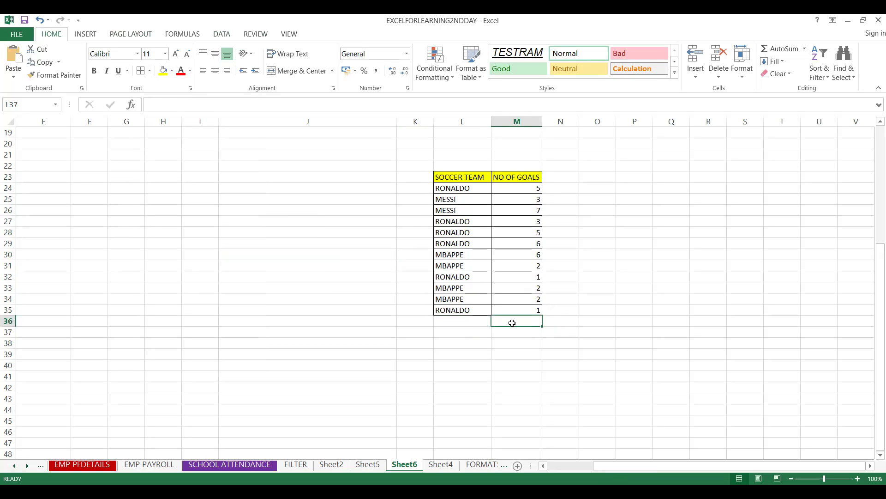
{"action": "type", "text": "="}
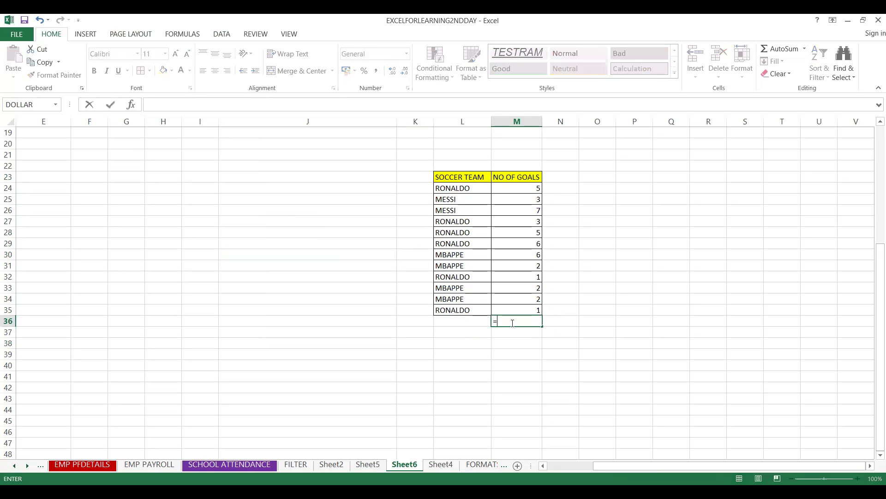
{"action": "type", "text": "SUM("}
{"action": "key", "text": "Up"}
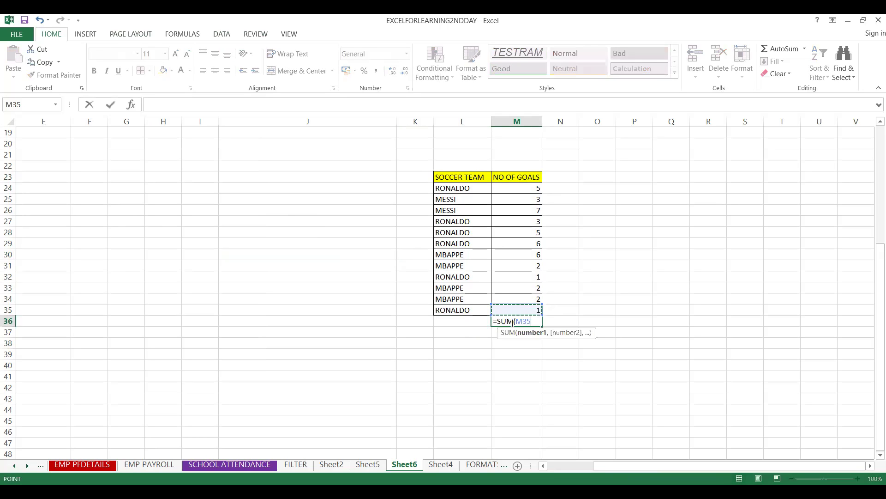
{"action": "key", "text": "shift+Up"}
{"action": "key", "text": "shift+Up"}
{"action": "key", "text": "shift+Up"}
{"action": "key", "text": "shift+Up"}
{"action": "key", "text": "shift+Up"}
{"action": "key", "text": "shift+Up"}
{"action": "key", "text": "shift+Up"}
{"action": "key", "text": "shift+Up"}
{"action": "key", "text": "shift+Up"}
{"action": "key", "text": "shift+Up"}
{"action": "key", "text": "shift+Up"}
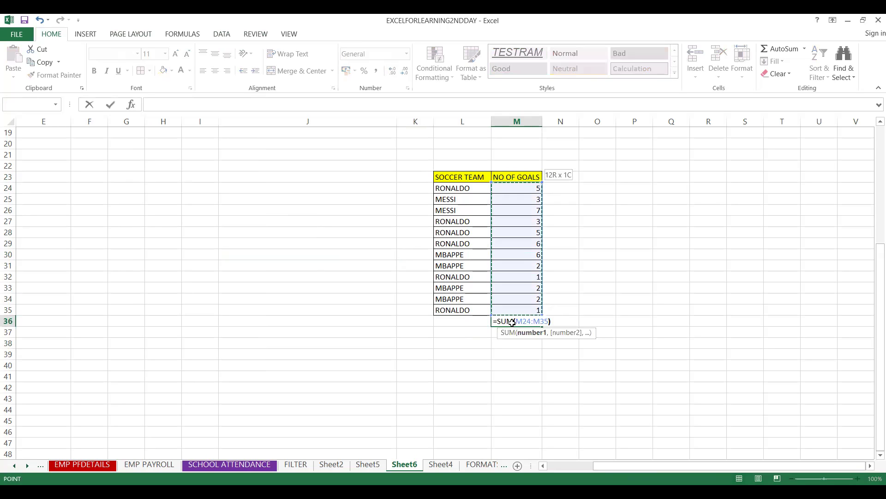
{"action": "key", "text": "Return"}
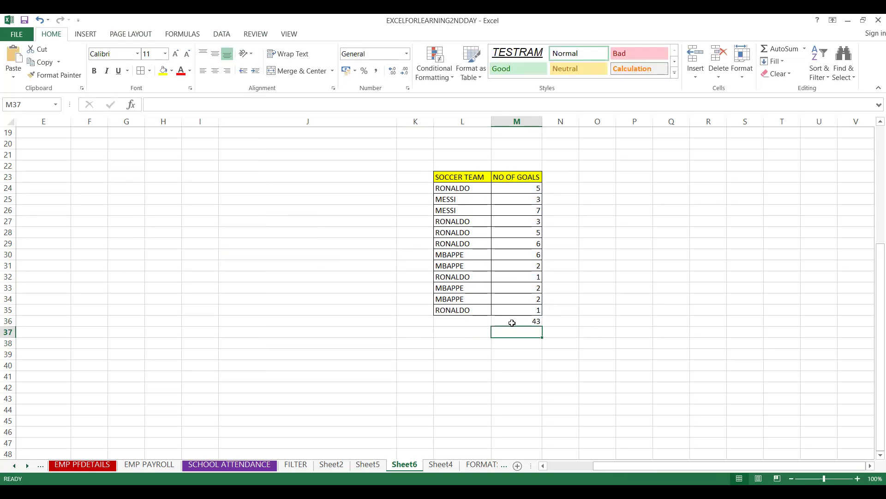
Label the total row TOTAL NO. GOALS in cell L36 and widen column L to fit the text
{"action": "left_click", "coordinate": [459, 321]}
{"action": "type", "text": "TOTAL"}
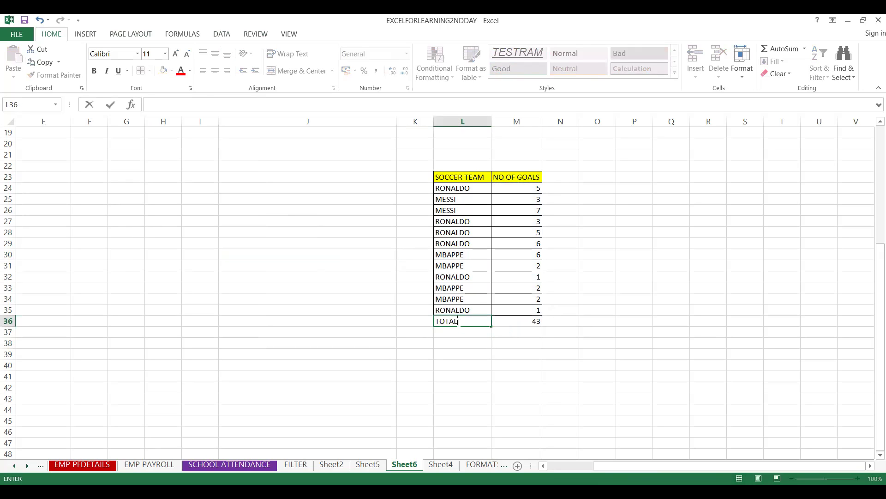
{"action": "type", "text": " NO. OF GLOA"}
{"action": "key", "text": "BackSpace"}
{"action": "key", "text": "BackSpace"}
{"action": "key", "text": "BackSpace"}
{"action": "key", "text": "BackSpace"}
{"action": "key", "text": "BackSpace"}
{"action": "type", "text": "GOALS"}
{"action": "left_click", "coordinate": [466, 211]}
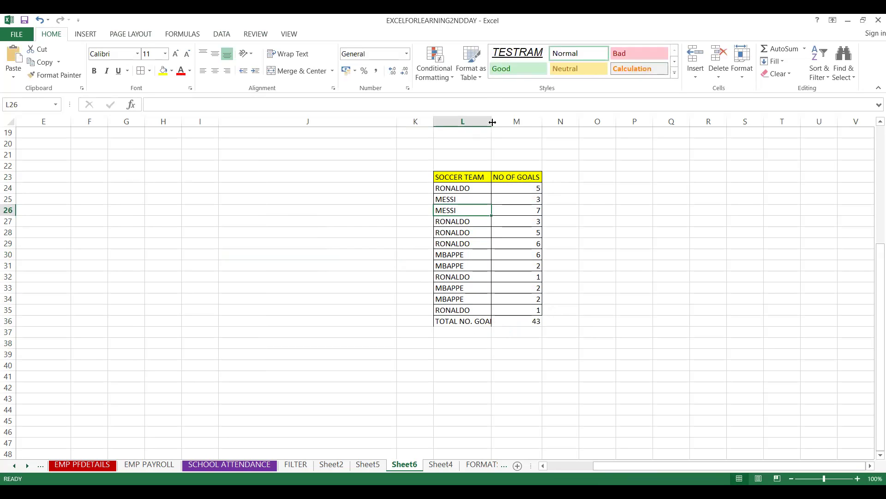
{"action": "left_click_drag", "start_coordinate": [492, 122], "coordinate": [501, 122]}
Examine the repeated RONALDO, MESSI and MBAPPE entries in the SOCCER TEAM column
{"action": "left_click", "coordinate": [448, 277]}
{"action": "left_click", "coordinate": [454, 212]}
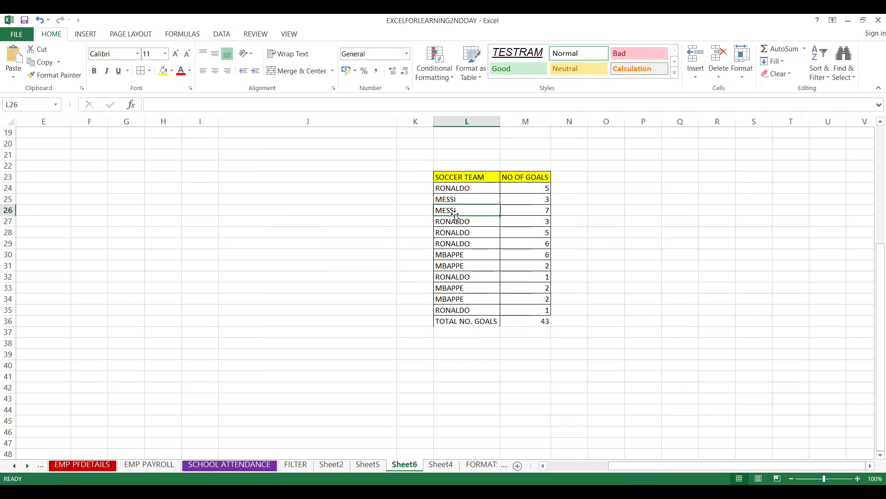
{"action": "left_click", "coordinate": [460, 241]}
{"action": "left_click", "coordinate": [455, 229]}
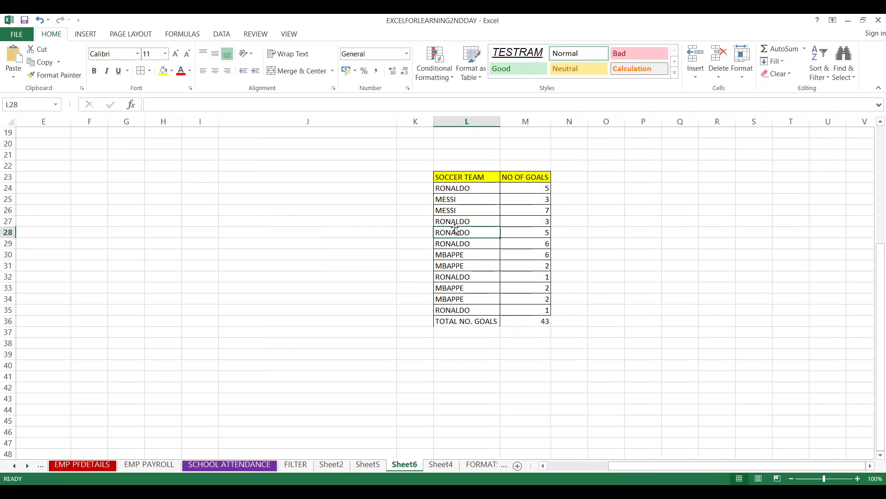
{"action": "left_click", "coordinate": [454, 211]}
{"action": "left_click", "coordinate": [460, 298]}
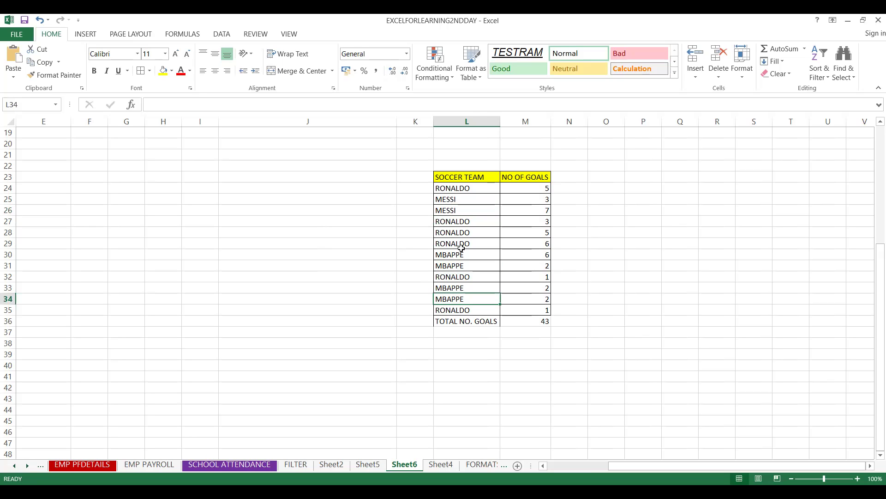
{"action": "left_click", "coordinate": [456, 211]}
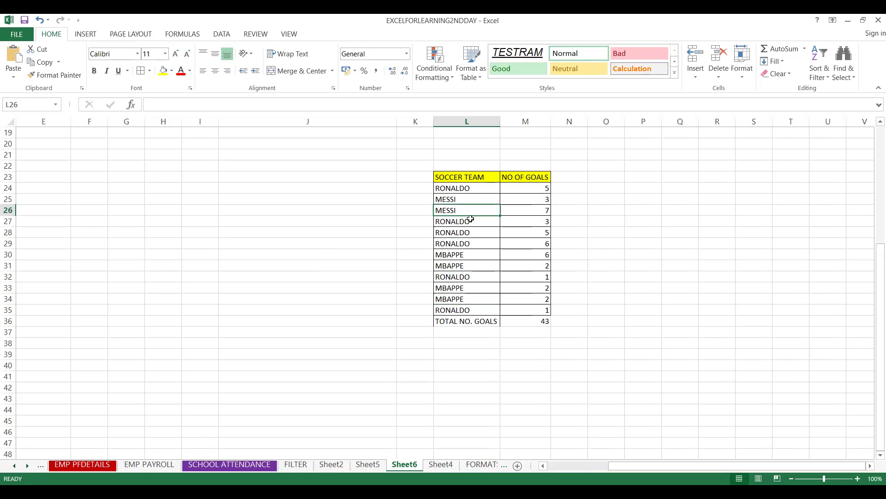
{"action": "left_click", "coordinate": [465, 235]}
{"action": "left_click", "coordinate": [463, 225]}
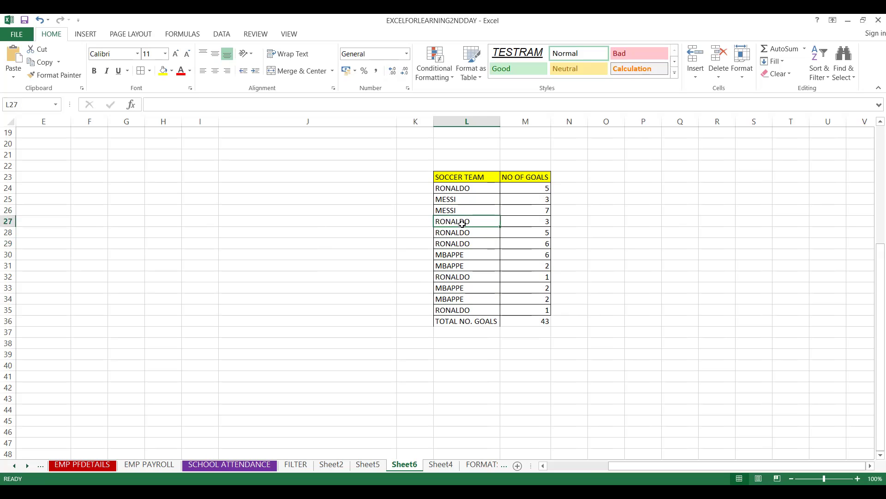
{"action": "left_click", "coordinate": [455, 266]}
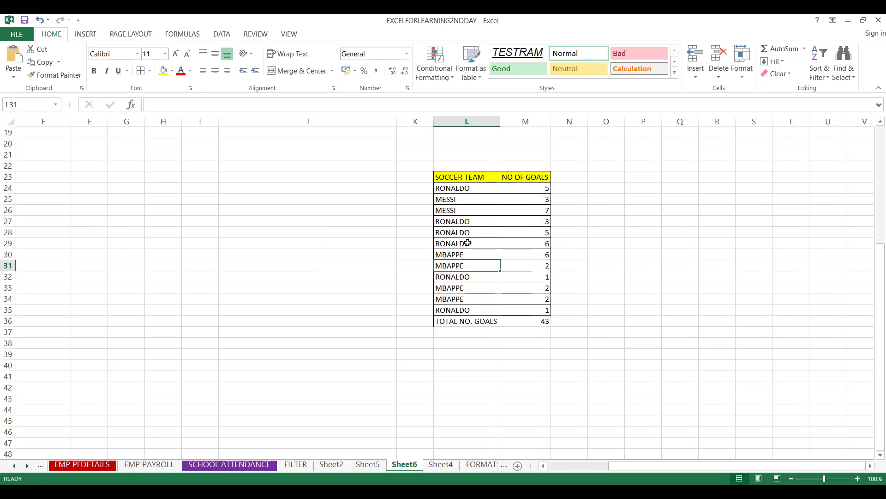
{"action": "left_click", "coordinate": [441, 206]}
Enter the summary headers TEAM NAME in cell L38 and TOTAL GOALS in cell M38
{"action": "left_click", "coordinate": [453, 342]}
{"action": "type", "text": "="}
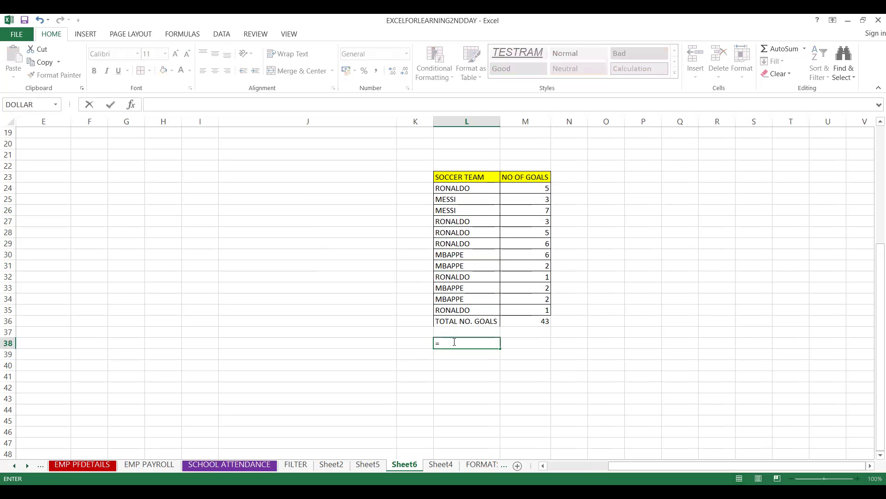
{"action": "key", "text": "BackSpace"}
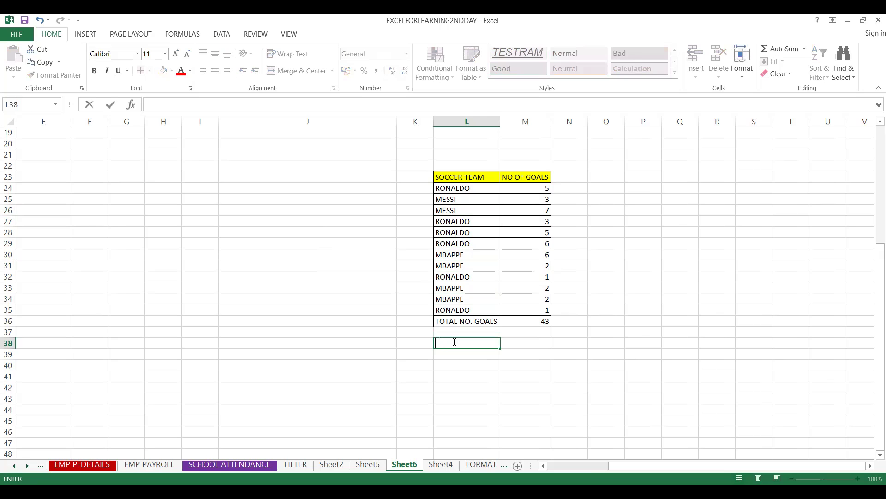
{"action": "type", "text": "TEAM NAME"}
{"action": "left_click", "coordinate": [521, 348]}
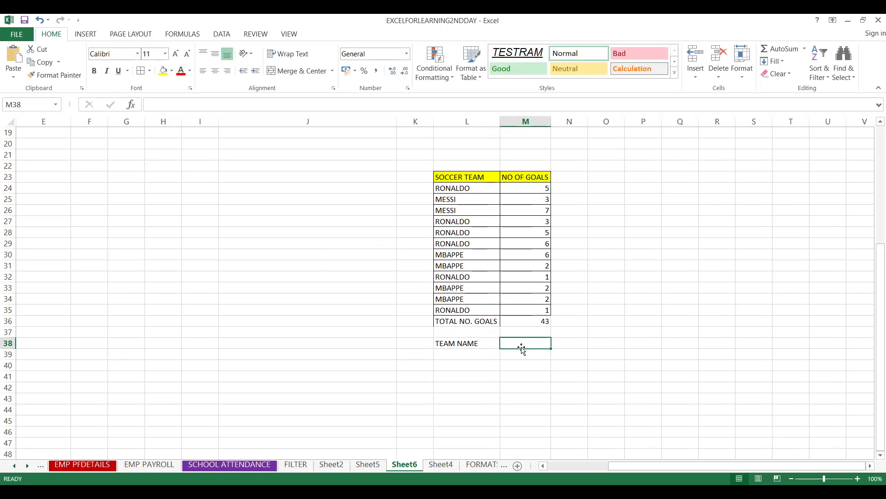
{"action": "type", "text": "TOTAL"}
{"action": "type", "text": " GOLA"}
{"action": "type", "text": "AL"}
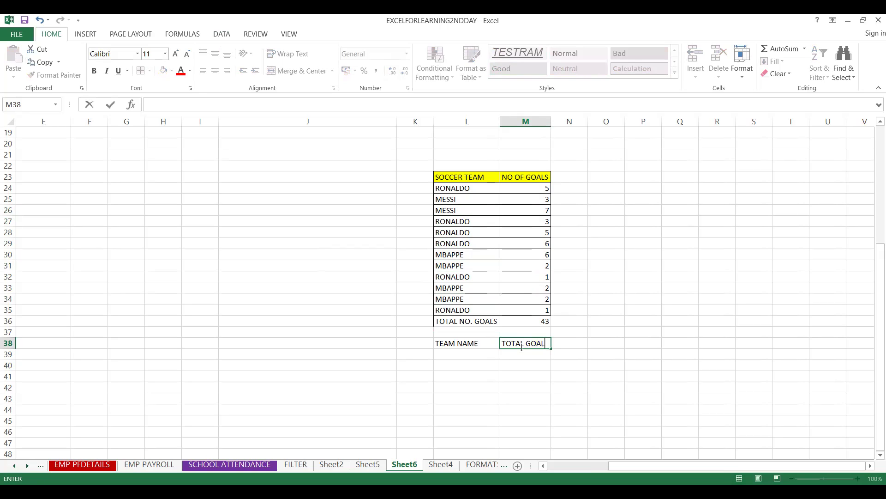
{"action": "type", "text": "S"}
Copy RONALDO from cell L24 into cell L39 under the TEAM NAME header
{"action": "left_click", "coordinate": [469, 353]}
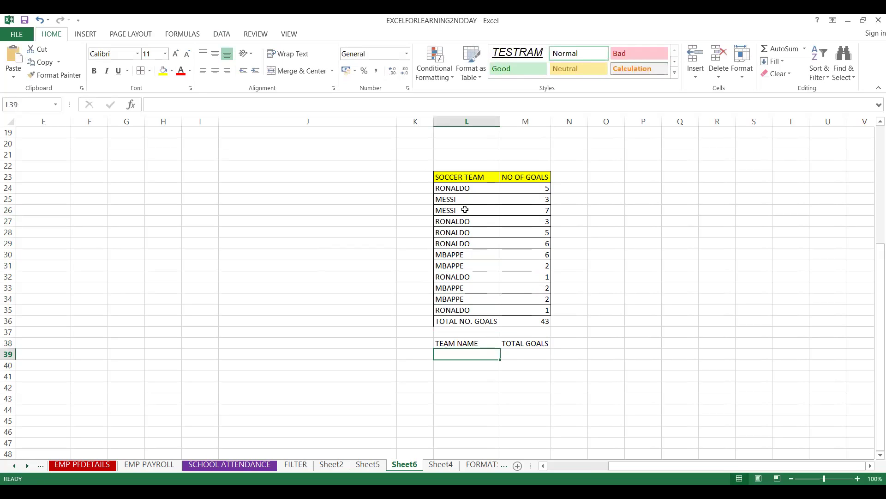
{"action": "left_click", "coordinate": [452, 187]}
{"action": "key", "text": "ctrl+c"}
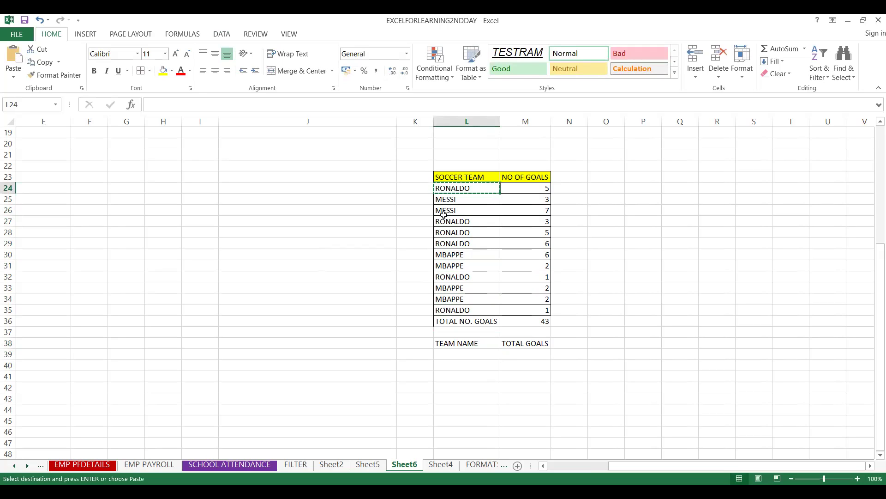
{"action": "left_click", "coordinate": [454, 353]}
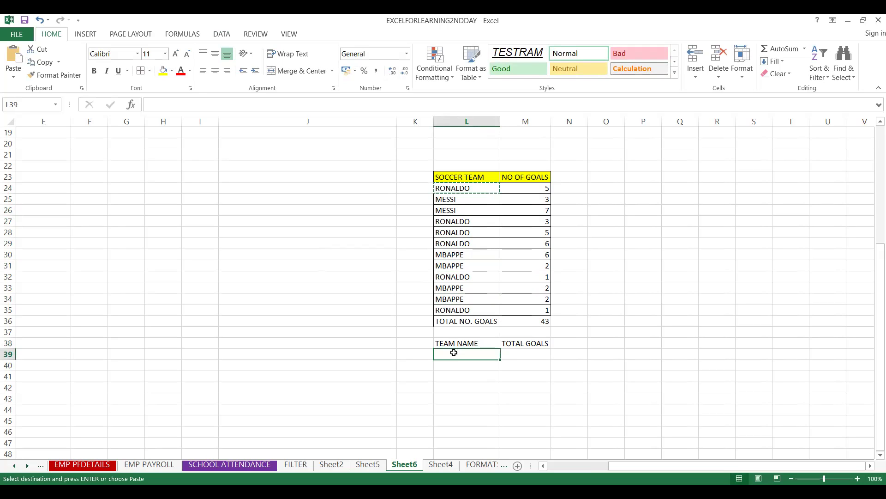
{"action": "key", "text": "ctrl+v"}
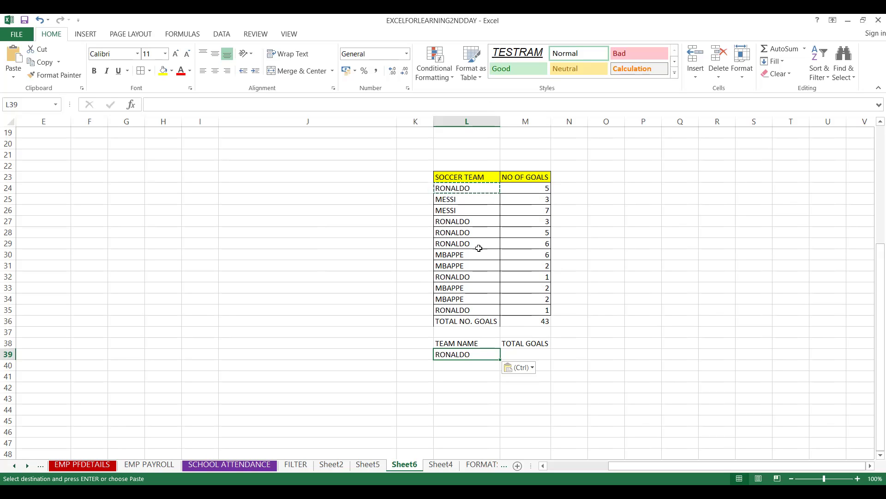
{"action": "left_click", "coordinate": [518, 357]}
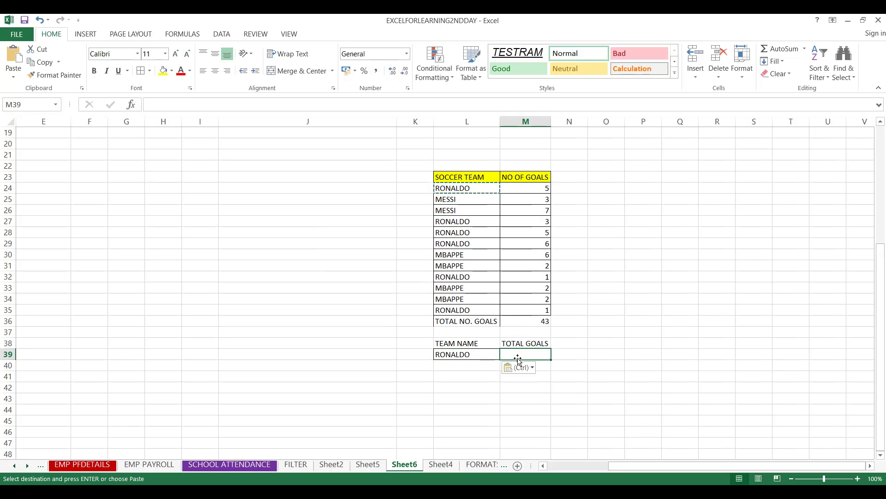
{"action": "type", "text": "=SUM"}
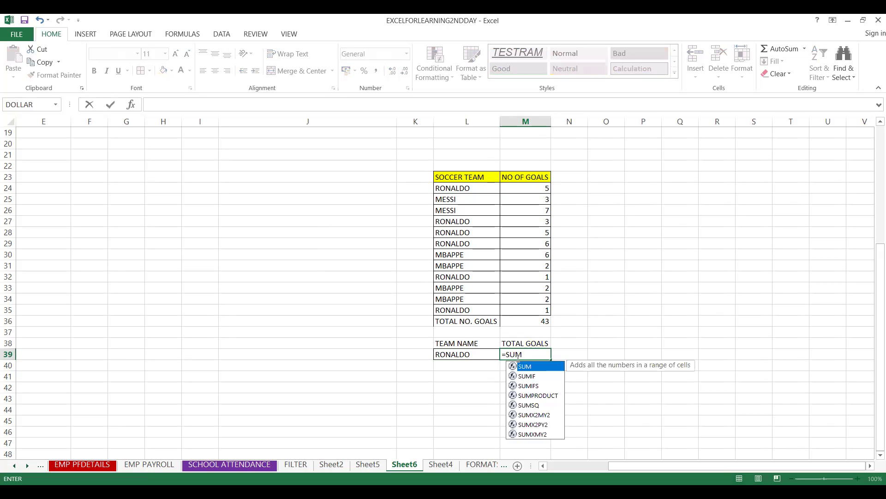
{"action": "type", "text": "IF"}
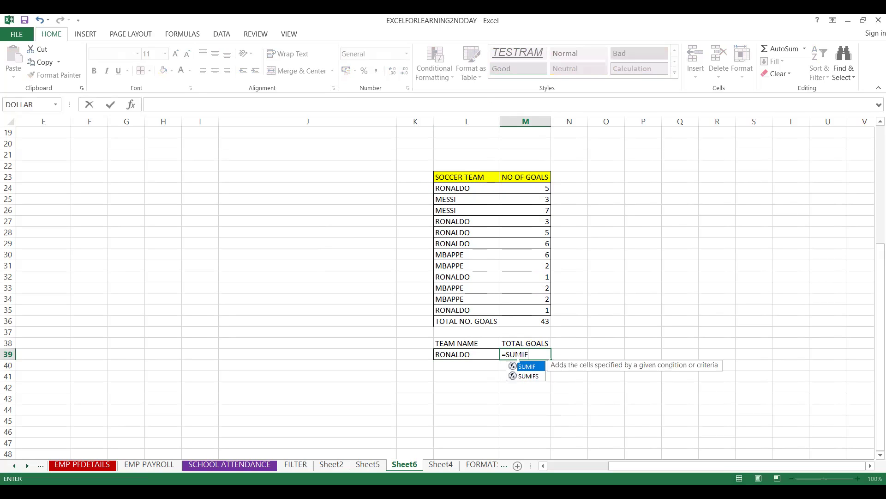
{"action": "type", "text": "("}
{"action": "key", "text": "Up"}
{"action": "key", "text": "Up"}
{"action": "key", "text": "Left"}
{"action": "key", "text": "Up"}
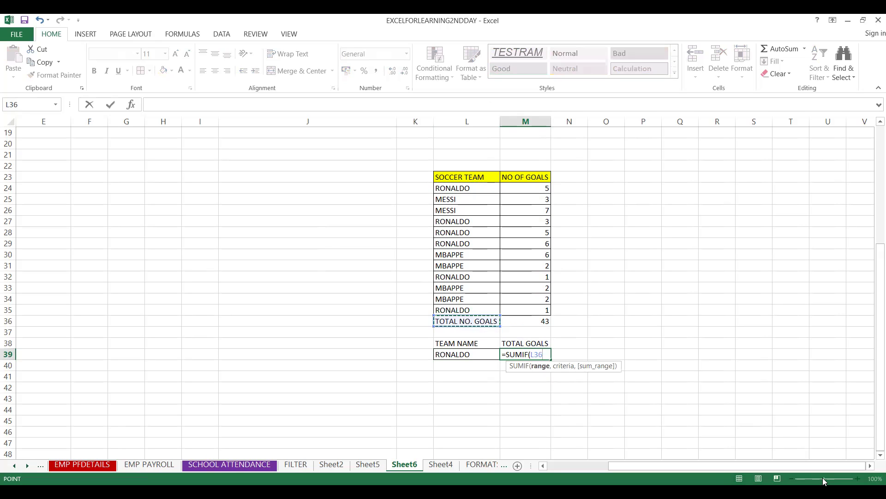
{"action": "key", "text": "Escape"}
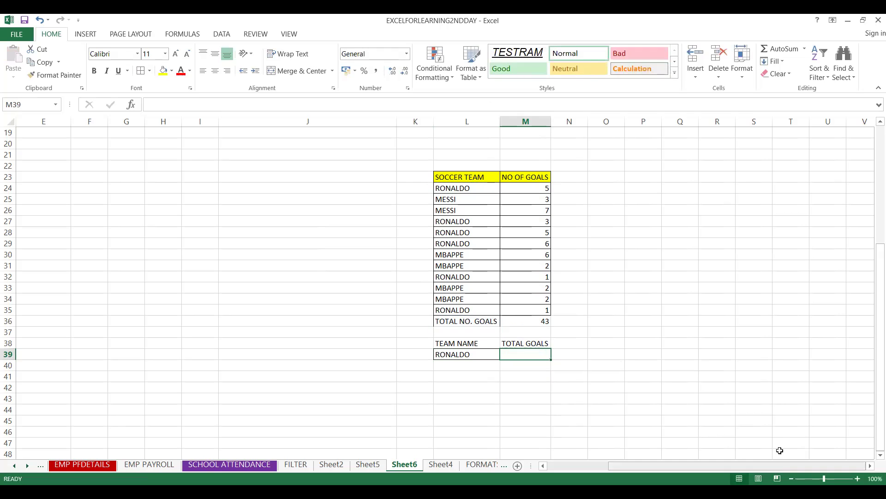
{"action": "left_click", "coordinate": [831, 478]}
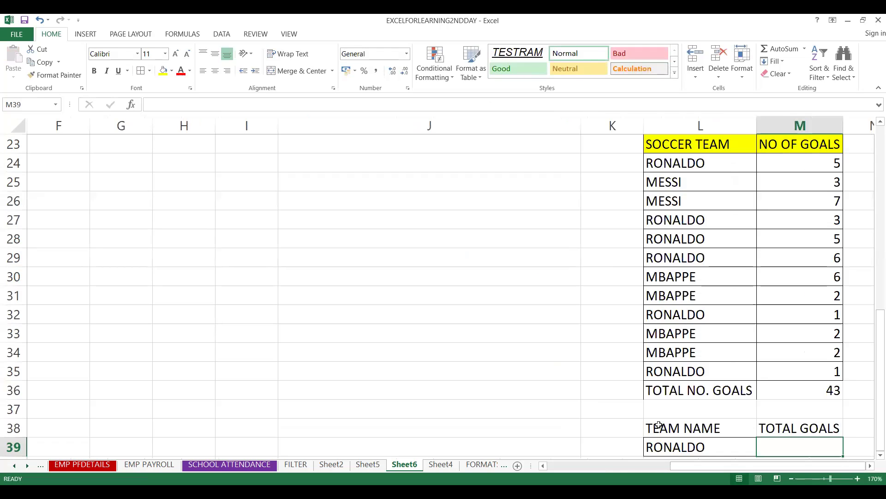
{"action": "left_click", "coordinate": [569, 397]}
{"action": "key", "text": "Right"}
{"action": "key", "text": "Right"}
{"action": "key", "text": "Right"}
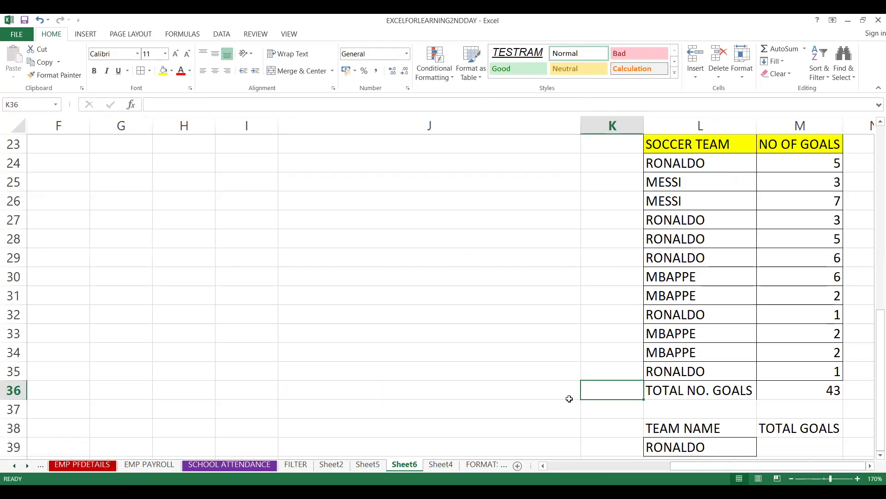
{"action": "key", "text": "Down"}
{"action": "key", "text": "Down"}
{"action": "key", "text": "Down"}
{"action": "key", "text": "Down"}
{"action": "key", "text": "Down"}
{"action": "key", "text": "Down"}
{"action": "key", "text": "Down"}
{"action": "key", "text": "Down"}
{"action": "key", "text": "Down"}
{"action": "key", "text": "Down"}
{"action": "key", "text": "Down"}
{"action": "key", "text": "Down"}
{"action": "key", "text": "Down"}
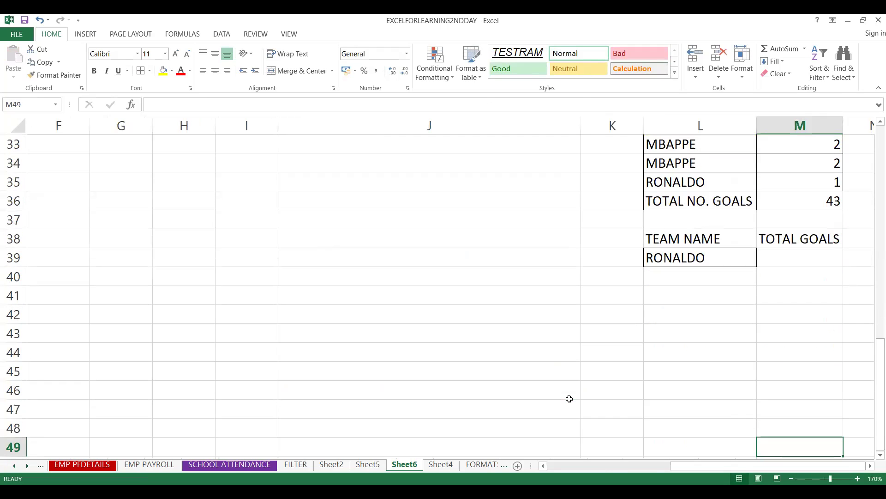
{"action": "key", "text": "Up"}
{"action": "key", "text": "Up"}
{"action": "key", "text": "Up"}
{"action": "key", "text": "Up"}
{"action": "key", "text": "Up"}
{"action": "key", "text": "Up"}
{"action": "key", "text": "Up"}
{"action": "key", "text": "Up"}
{"action": "key", "text": "Up"}
{"action": "key", "text": "Up"}
{"action": "key", "text": "Up"}
{"action": "key", "text": "Up"}
{"action": "key", "text": "Up"}
{"action": "key", "text": "Up"}
{"action": "key", "text": "Up"}
{"action": "key", "text": "Up"}
{"action": "key", "text": "Up"}
{"action": "key", "text": "Up"}
{"action": "key", "text": "Up"}
{"action": "key", "text": "Up"}
{"action": "key", "text": "Up"}
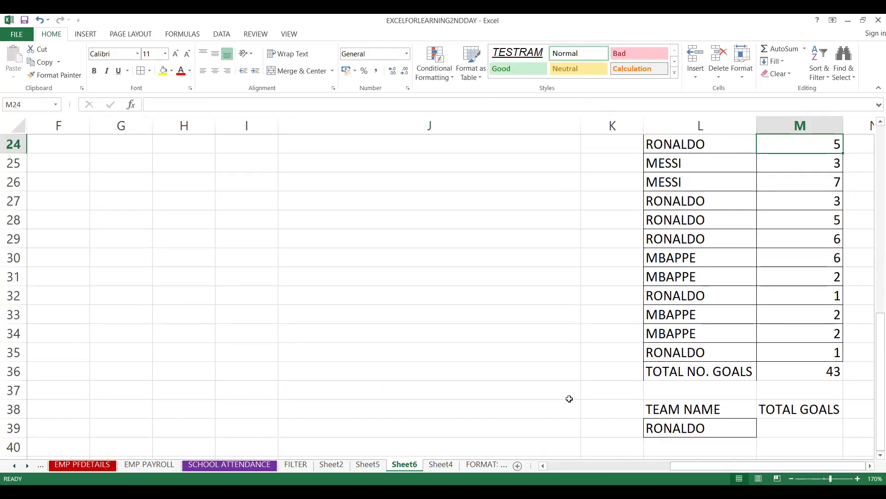
{"action": "key", "text": "Right"}
{"action": "key", "text": "Right"}
{"action": "key", "text": "Right"}
{"action": "key", "text": "Right"}
{"action": "key", "text": "Right"}
{"action": "key", "text": "Up"}
{"action": "key", "text": "Up"}
{"action": "key", "text": "Down"}
{"action": "key", "text": "Down"}
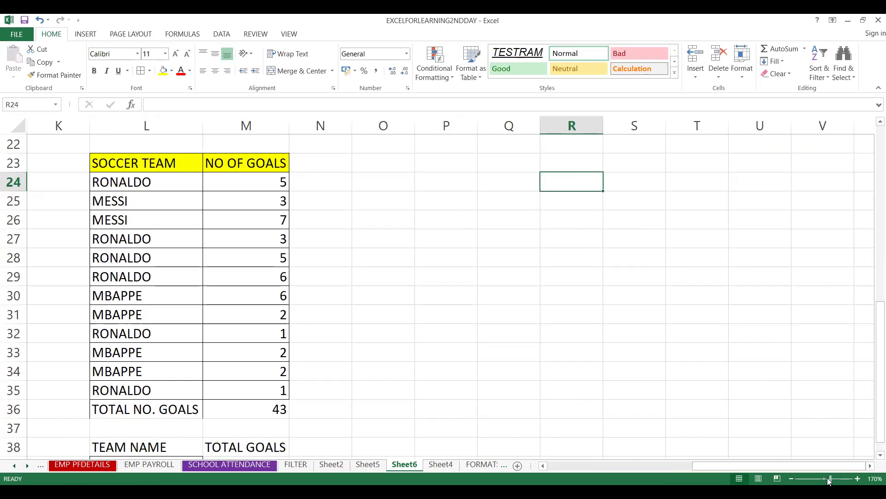
Begin a SUMIF formula in cell M39 with the SOCCER TEAM entries L24:L35 as its range
{"action": "left_click_drag", "start_coordinate": [829, 479], "coordinate": [826, 479]}
{"action": "left_click", "coordinate": [525, 450]}
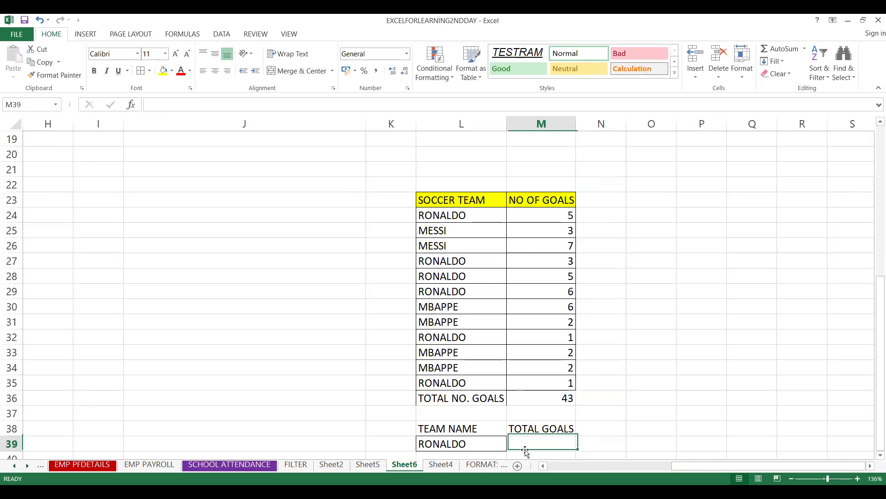
{"action": "type", "text": "="}
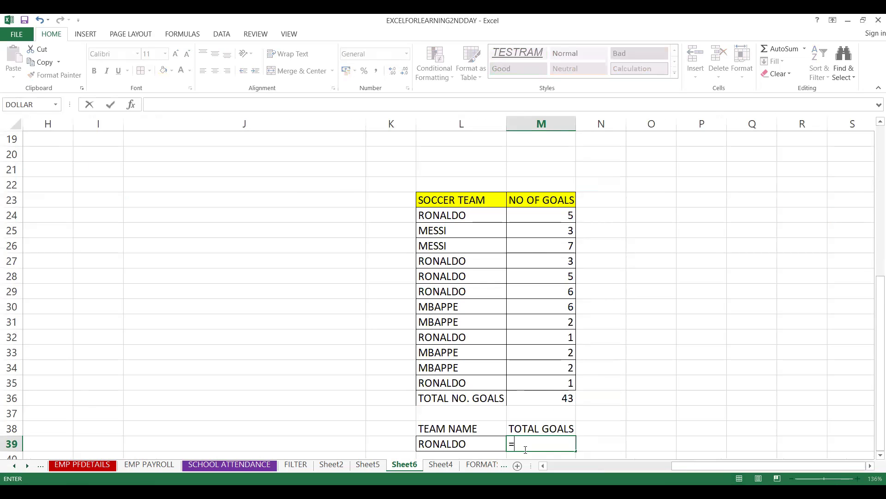
{"action": "type", "text": "SUM"}
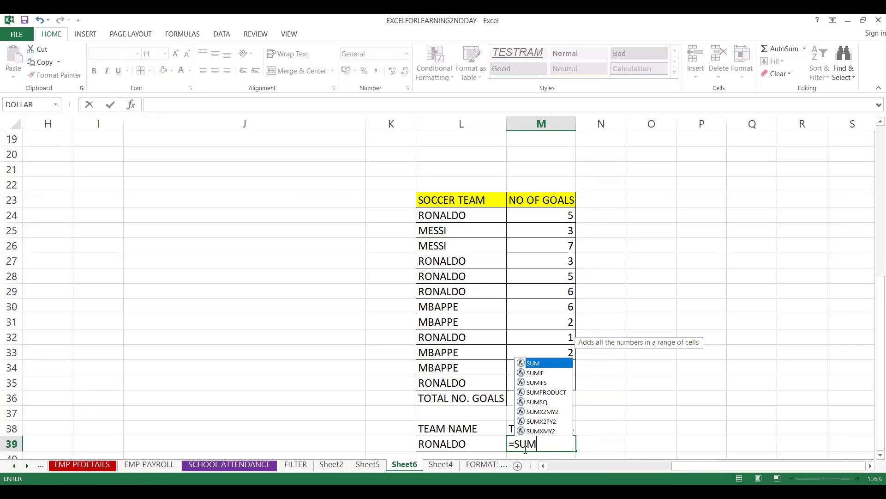
{"action": "type", "text": "IF("}
{"action": "key", "text": "Left"}
{"action": "key", "text": "Up"}
{"action": "key", "text": "Up"}
{"action": "key", "text": "Up"}
{"action": "key", "text": "Down"}
{"action": "key", "text": "Down"}
{"action": "key", "text": "Up"}
{"action": "key", "text": "Up"}
{"action": "key", "text": "Up"}
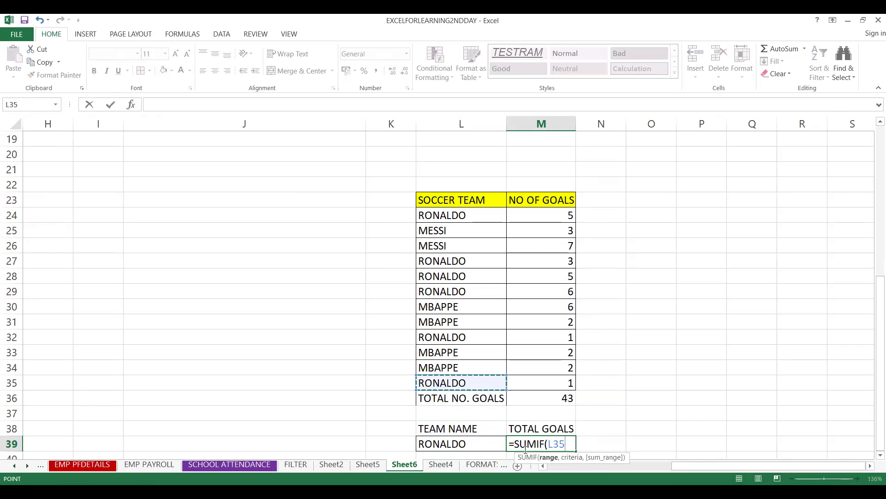
{"action": "key", "text": "shift+Up"}
{"action": "key", "text": "shift+Up"}
{"action": "key", "text": "shift+Up"}
{"action": "key", "text": "shift+Up"}
{"action": "key", "text": "shift+Up"}
{"action": "key", "text": "shift+Up"}
{"action": "key", "text": "shift+Up"}
{"action": "key", "text": "shift+Up"}
{"action": "key", "text": "shift+Up"}
{"action": "key", "text": "shift+Up"}
{"action": "key", "text": "shift+Up"}
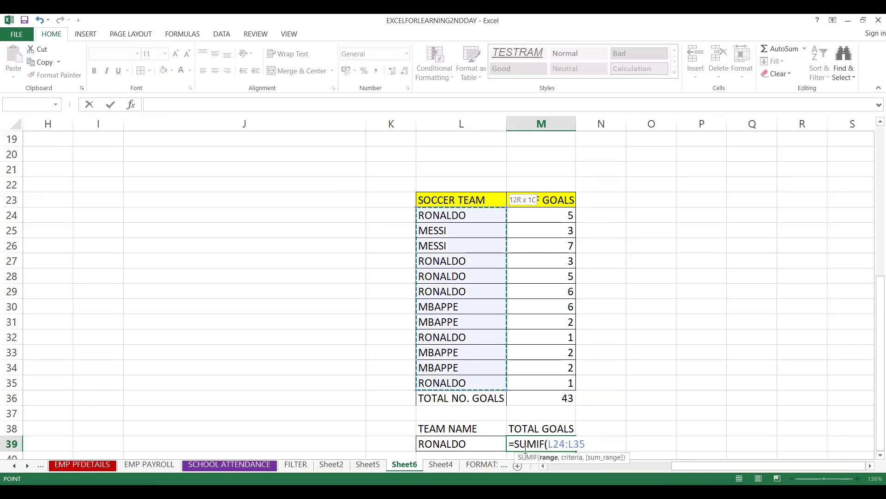
Add the team name in cell L39 as the criteria of the SUMIF formula
{"action": "type", "text": ","}
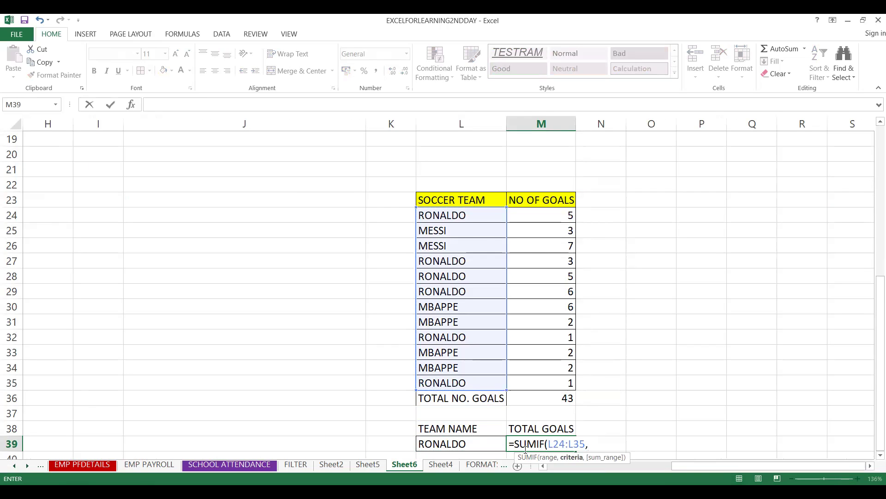
{"action": "key", "text": "Left"}
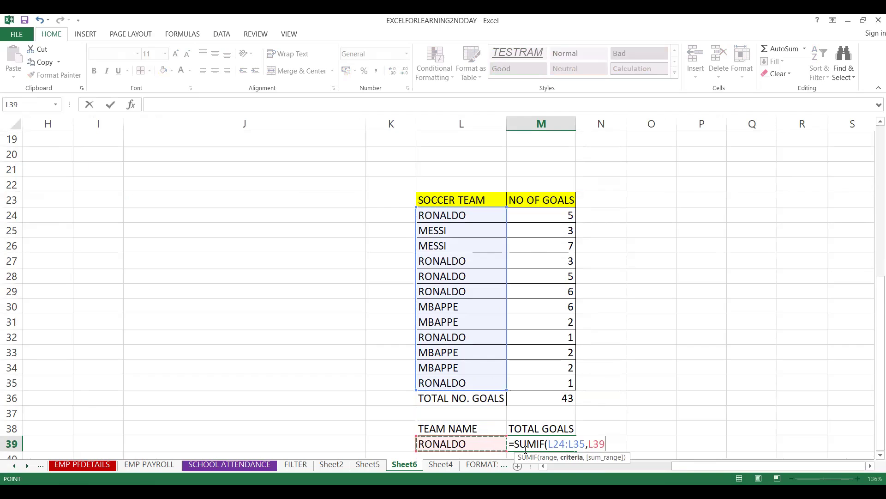
{"action": "type", "text": ","}
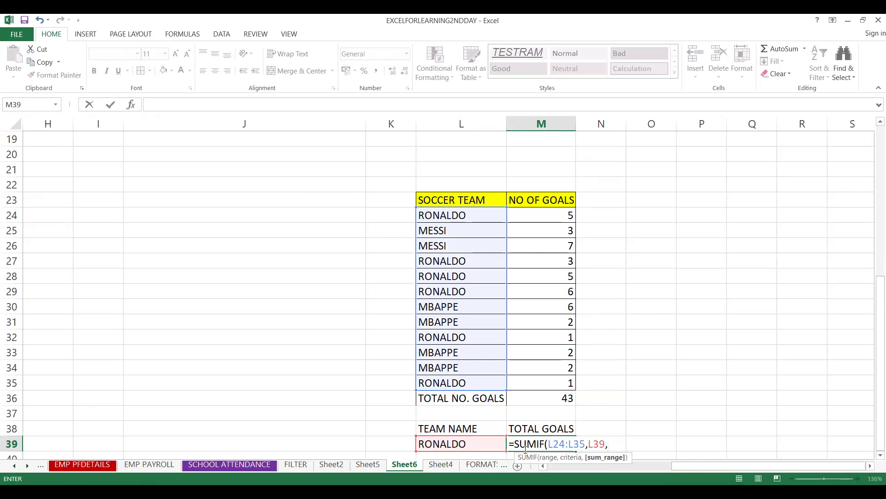
Complete the SUMIF formula in M39 with the goals M24:M35 as the sum range
{"action": "key", "text": "Left"}
{"action": "key", "text": "Up"}
{"action": "key", "text": "Up"}
{"action": "key", "text": "Right"}
{"action": "key", "text": "Up"}
{"action": "key", "text": "Up"}
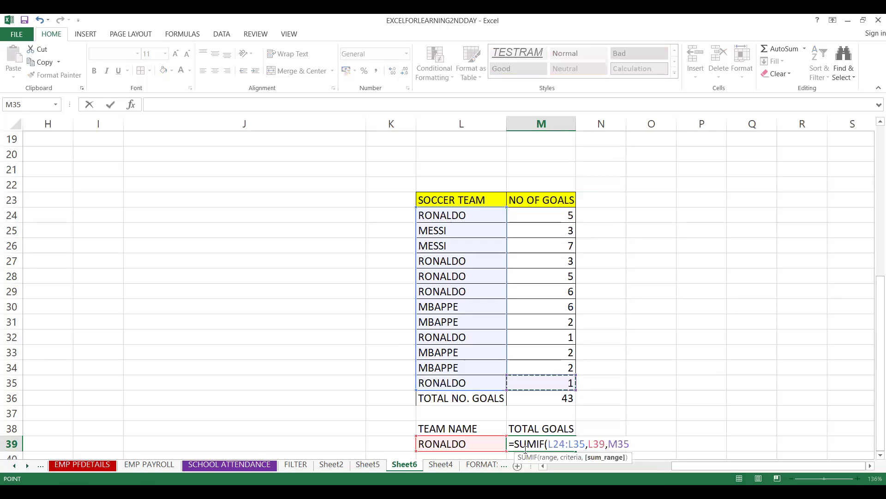
{"action": "key", "text": "shift+Up"}
{"action": "key", "text": "shift+Up"}
{"action": "key", "text": "shift+Up"}
{"action": "key", "text": "shift+Up"}
{"action": "key", "text": "shift+Up"}
{"action": "key", "text": "shift+Up"}
{"action": "key", "text": "shift+Up"}
{"action": "key", "text": "shift+Up"}
{"action": "key", "text": "shift+Up"}
{"action": "key", "text": "shift+Up"}
{"action": "key", "text": "shift+Up"}
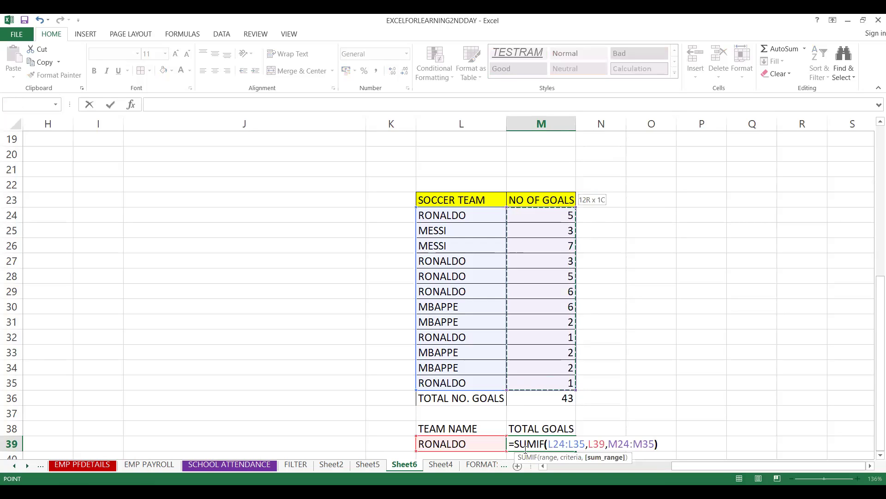
{"action": "key", "text": "Return"}
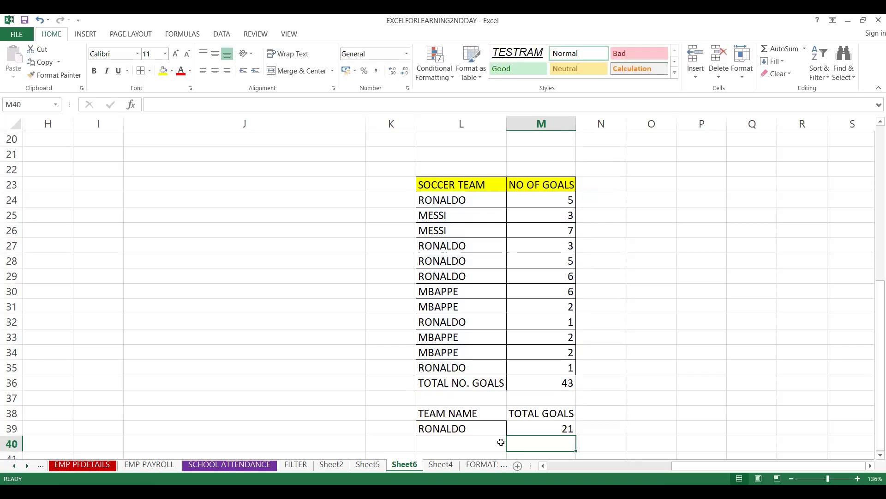
Start a manual check list beside the table with RONALDO in cell P30 and 5 in cell P31
{"action": "left_click", "coordinate": [524, 430]}
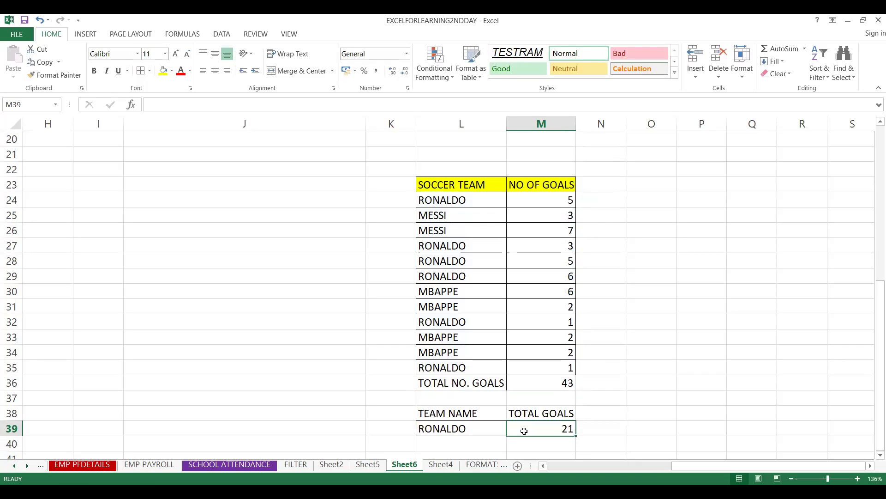
{"action": "left_click", "coordinate": [700, 285]}
{"action": "type", "text": "RON"}
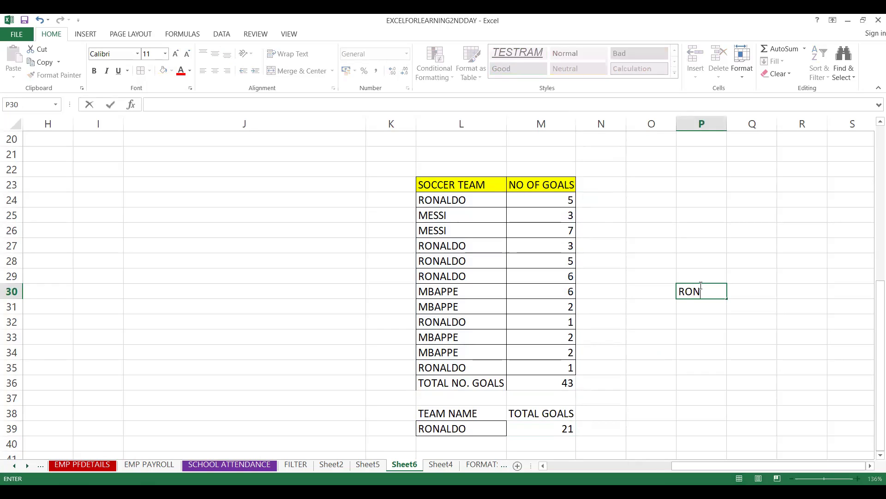
{"action": "type", "text": "ALDO"}
{"action": "key", "text": "Return"}
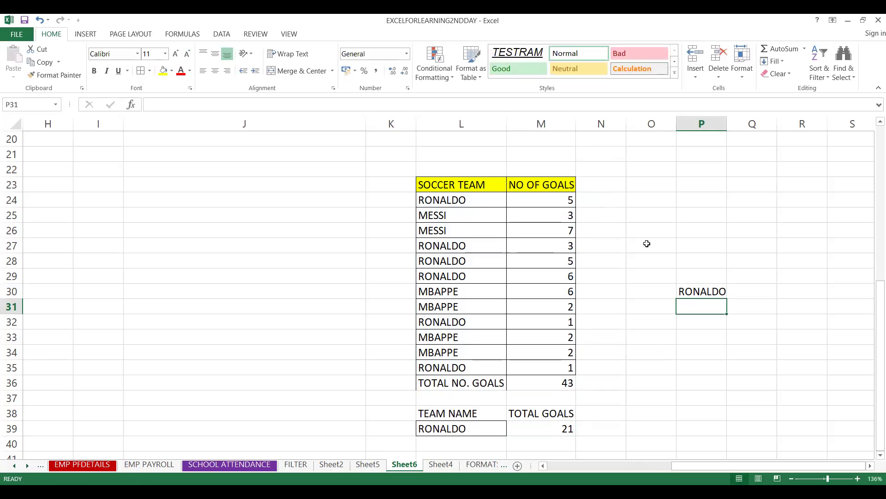
{"action": "type", "text": "5"}
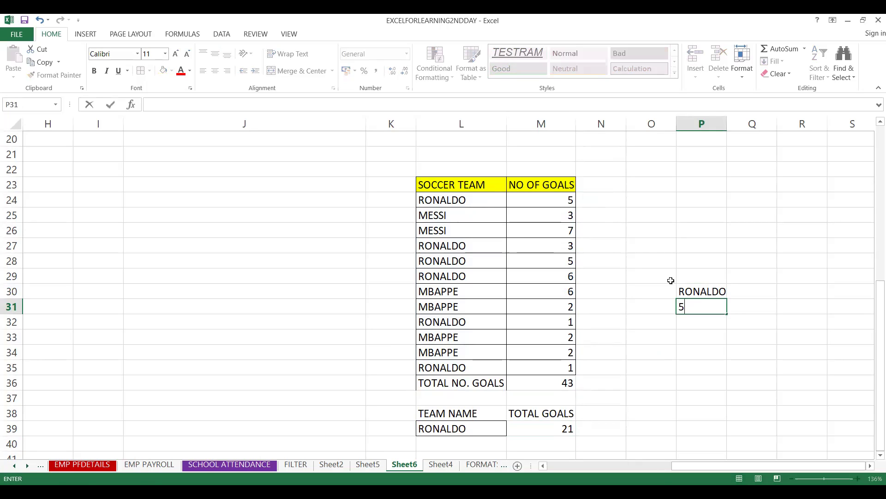
Fill RONALDO's goal cells M24 and M27:M29 with yellow
{"action": "left_click", "coordinate": [517, 199]}
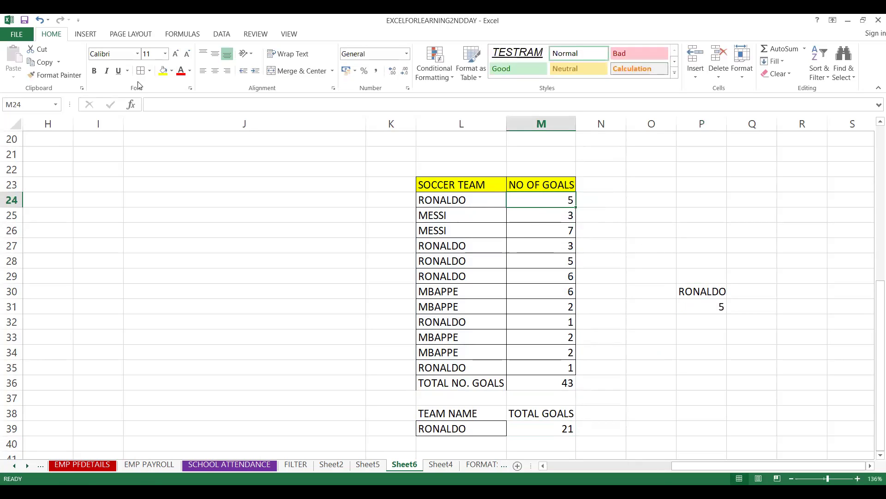
{"action": "left_click", "coordinate": [163, 70]}
{"action": "left_click", "coordinate": [531, 245]}
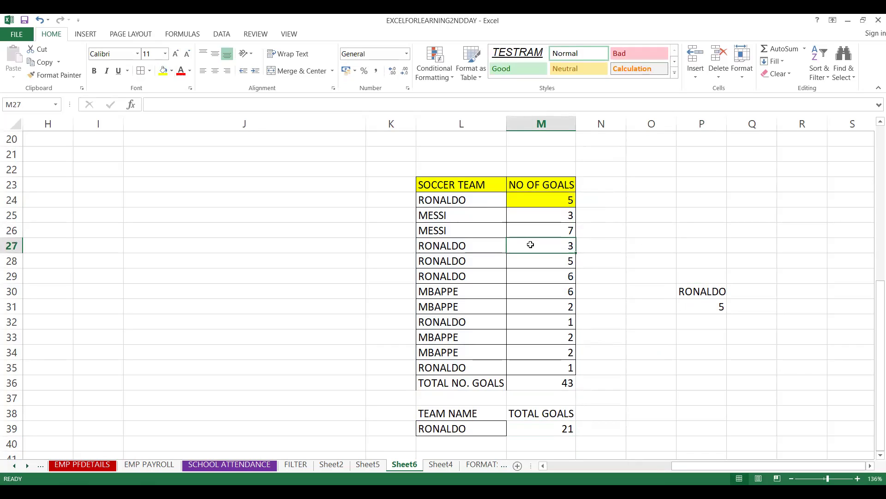
{"action": "key", "text": "shift+Down"}
{"action": "key", "text": "shift+Down"}
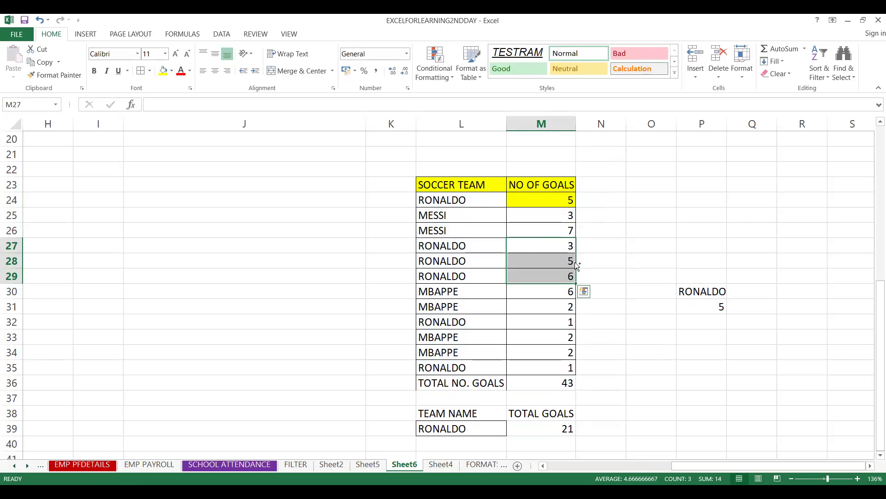
{"action": "left_click", "coordinate": [164, 72]}
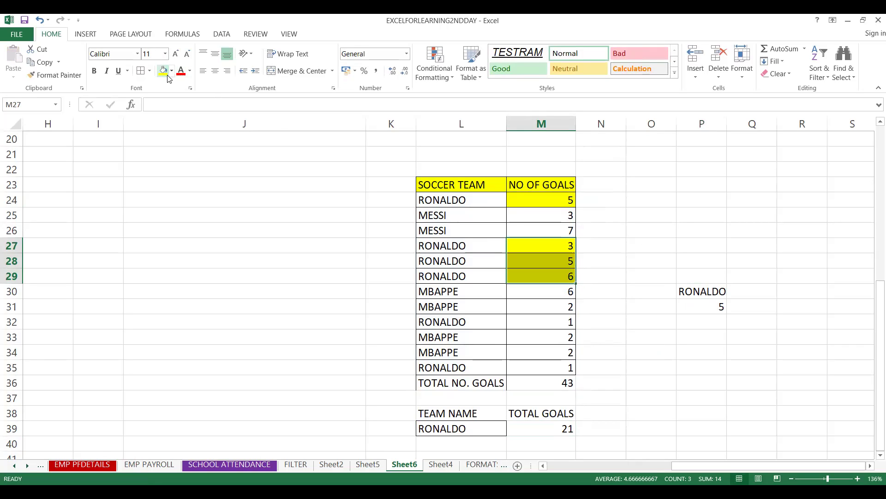
Copy the goals in M27:M29 into the check list starting at cell P32
{"action": "key", "text": "ctrl+c"}
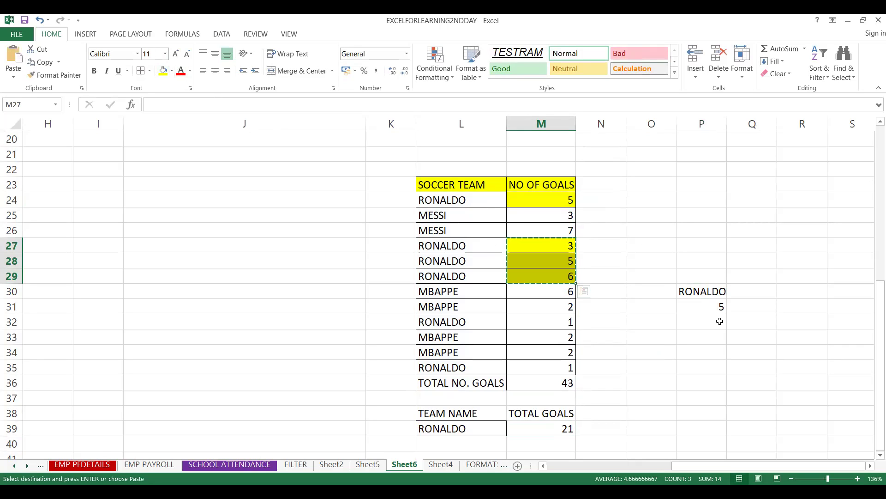
{"action": "left_click", "coordinate": [712, 322]}
{"action": "key", "text": "ctrl+v"}
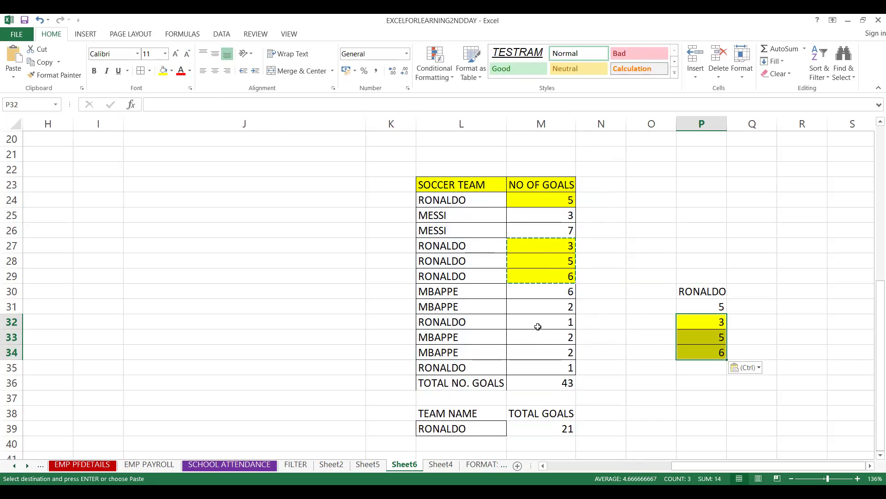
Enter 1 in cells P35 and P36 of the check list and fill goal cell M32 with yellow
{"action": "left_click", "coordinate": [698, 370]}
{"action": "type", "text": "1"}
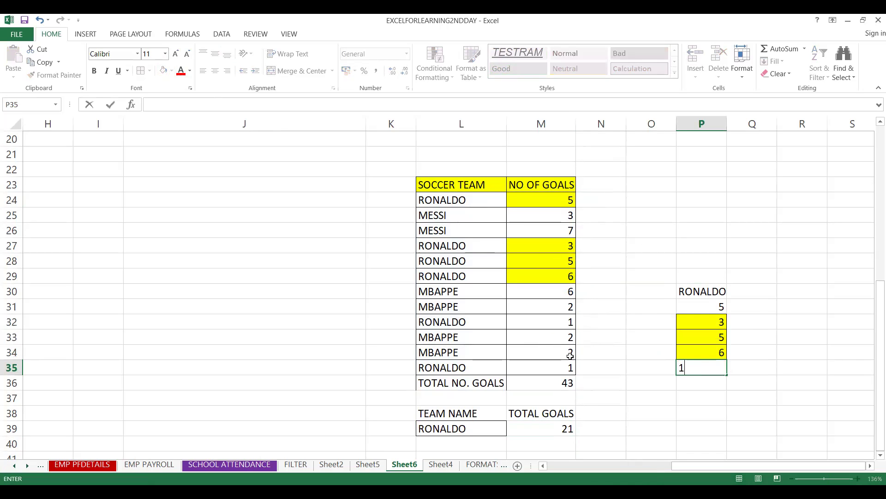
{"action": "left_click", "coordinate": [538, 320]}
{"action": "left_click", "coordinate": [163, 70]}
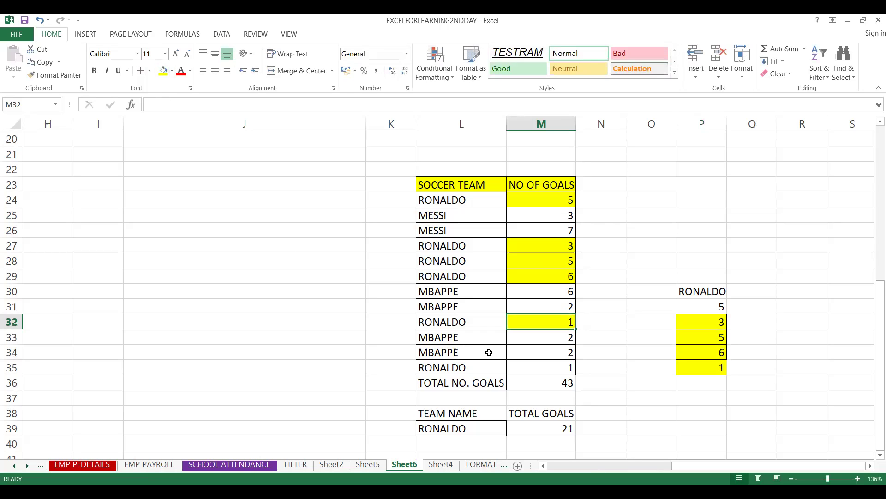
{"action": "left_click", "coordinate": [696, 383]}
{"action": "type", "text": "1"}
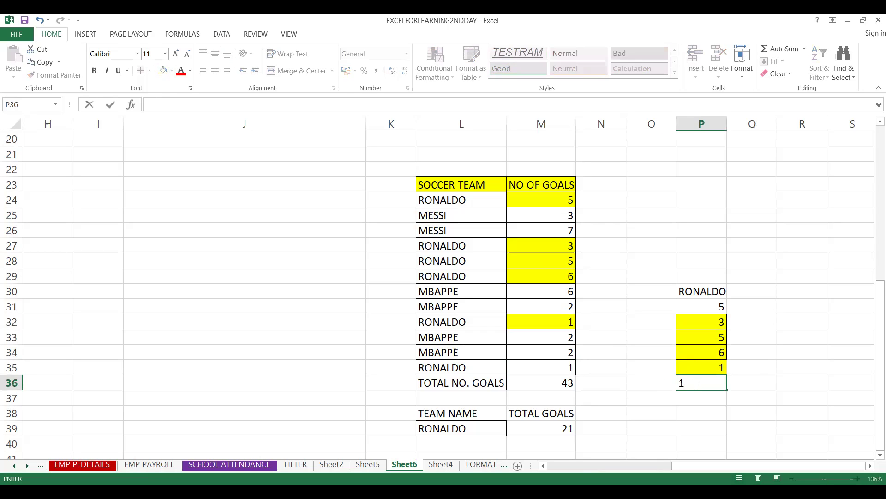
{"action": "left_click", "coordinate": [696, 393]}
Check the sum of the listed RONALDO goals by selecting P31:P36
{"action": "left_click", "coordinate": [695, 384]}
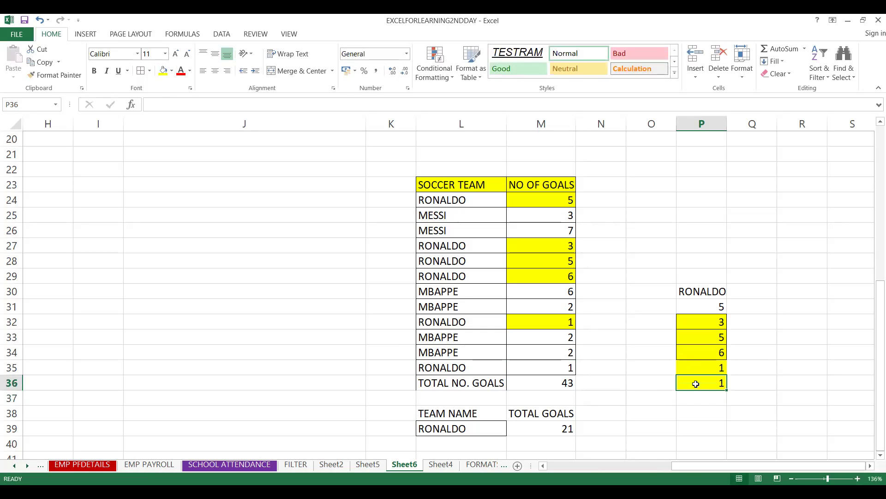
{"action": "key", "text": "shift+Up"}
{"action": "key", "text": "shift+Up"}
{"action": "key", "text": "shift+Up"}
{"action": "key", "text": "shift+Up"}
{"action": "key", "text": "shift+Up"}
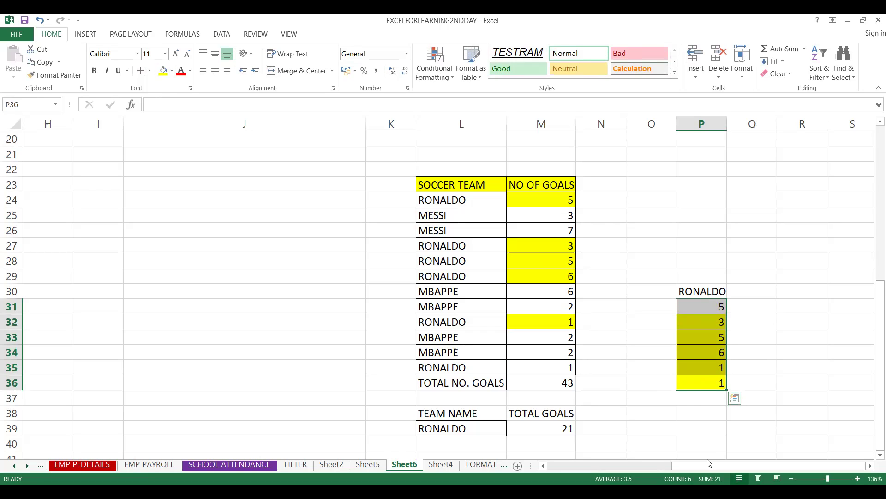
Total the RONALDO check list in cell P37 with a SUM of P31:P36
{"action": "left_click", "coordinate": [689, 398]}
{"action": "type", "text": "="}
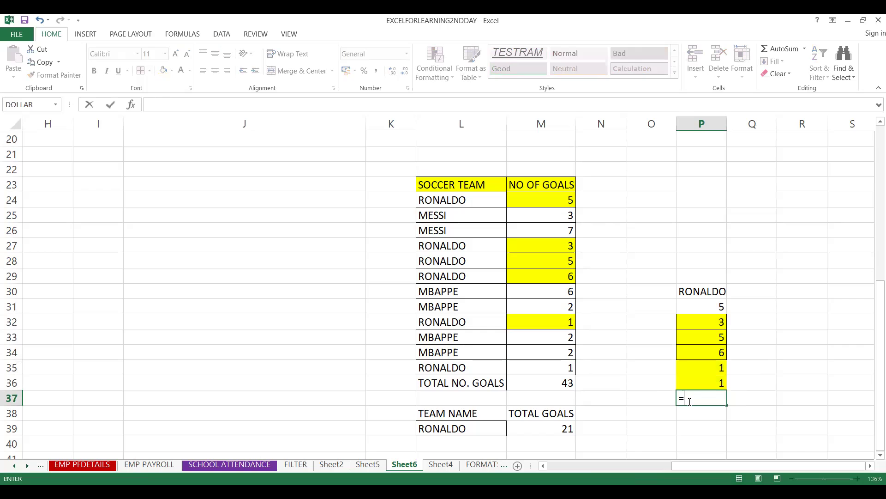
{"action": "type", "text": "S"}
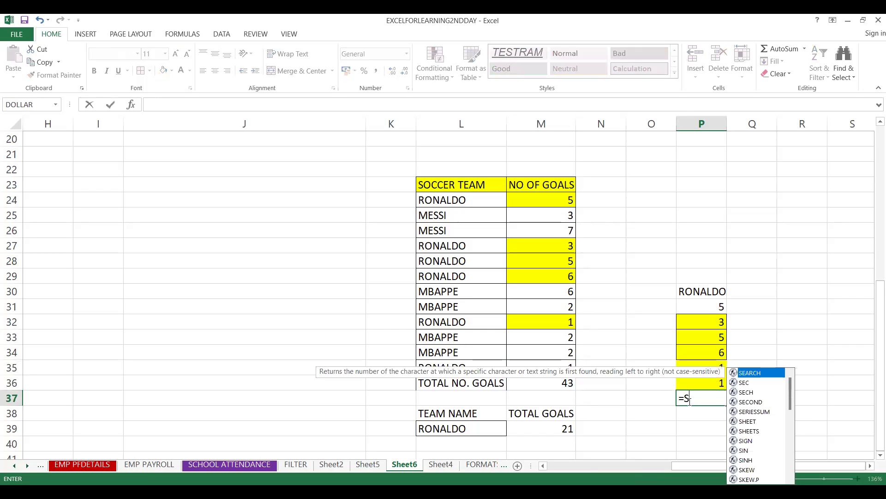
{"action": "type", "text": "UM("}
{"action": "key", "text": "Up"}
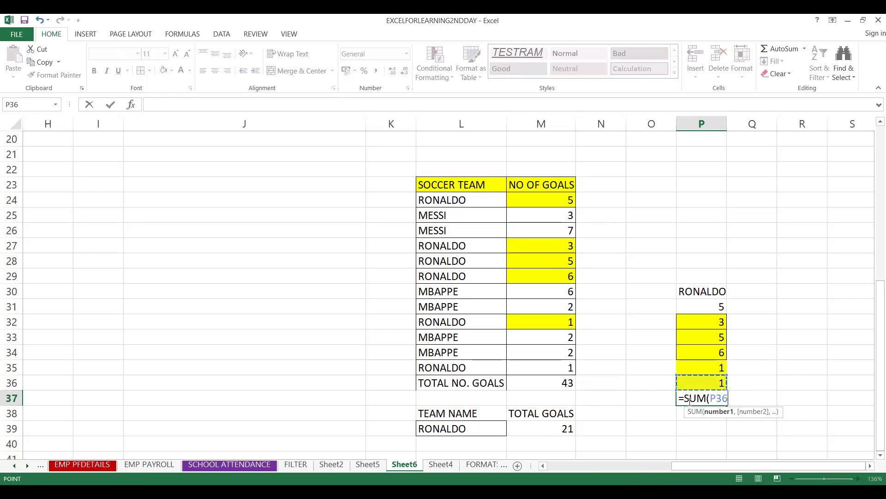
{"action": "key", "text": "shift+Up"}
{"action": "key", "text": "shift+Up"}
{"action": "key", "text": "shift+Up"}
{"action": "key", "text": "shift+Up"}
{"action": "key", "text": "shift+Up"}
{"action": "key", "text": "Return"}
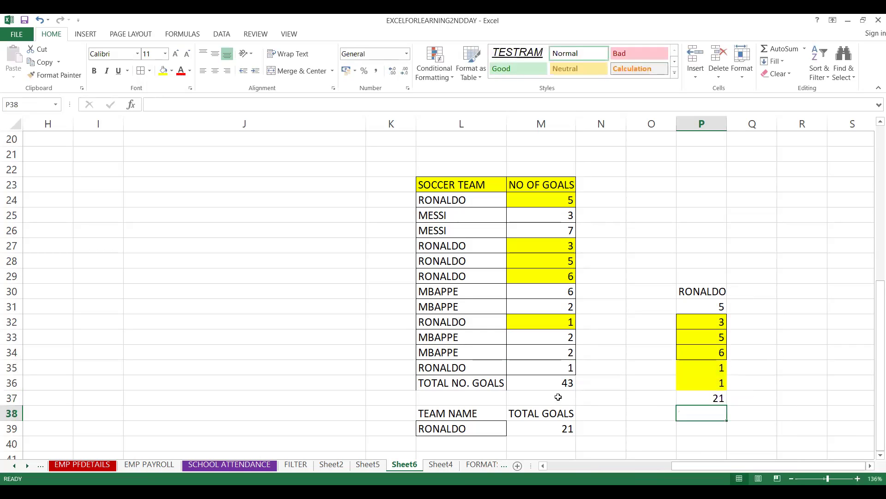
Copy MESSI from cell L26 into cell L40 under RONALDO in the TEAM NAME column
{"action": "left_click", "coordinate": [550, 429]}
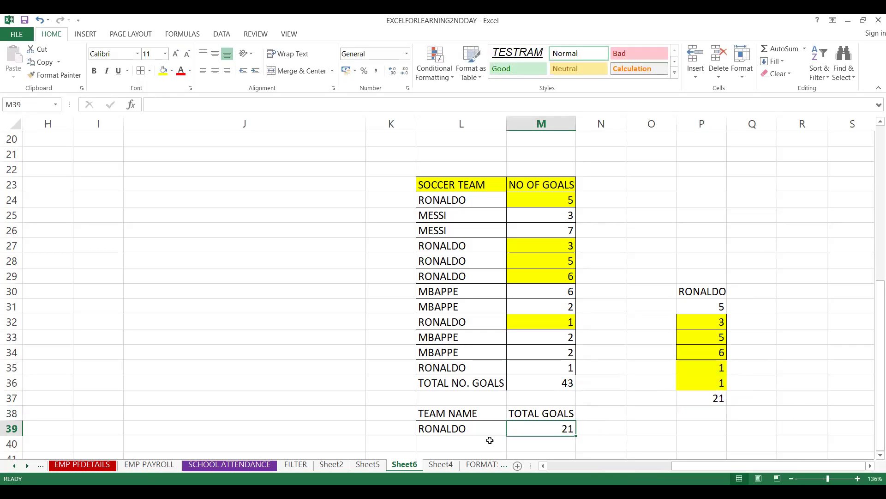
{"action": "left_click", "coordinate": [427, 231]}
{"action": "key", "text": "Down"}
{"action": "key", "text": "Down"}
{"action": "key", "text": "Down"}
{"action": "key", "text": "Down"}
{"action": "key", "text": "Down"}
{"action": "key", "text": "Down"}
{"action": "key", "text": "Down"}
{"action": "key", "text": "Down"}
{"action": "key", "text": "Down"}
{"action": "key", "text": "Down"}
{"action": "key", "text": "Down"}
{"action": "key", "text": "Down"}
{"action": "key", "text": "Down"}
{"action": "key", "text": "Down"}
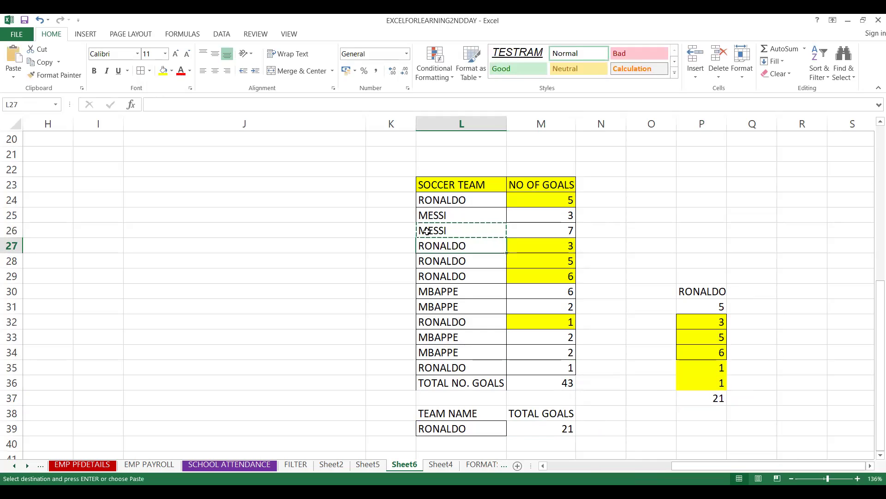
{"action": "key", "text": "ctrl+v"}
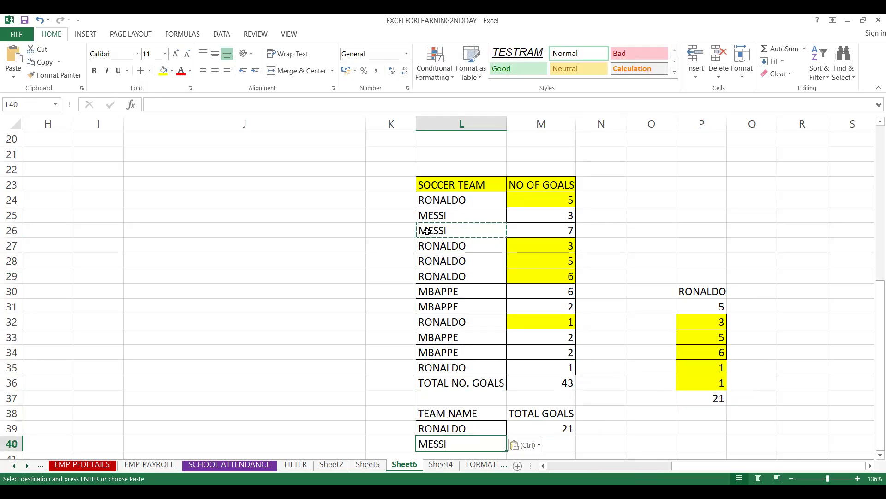
Start a SUMIF formula in cell M40 beside MESSI, with the player names L24:L35 as its range
{"action": "left_click", "coordinate": [563, 444]}
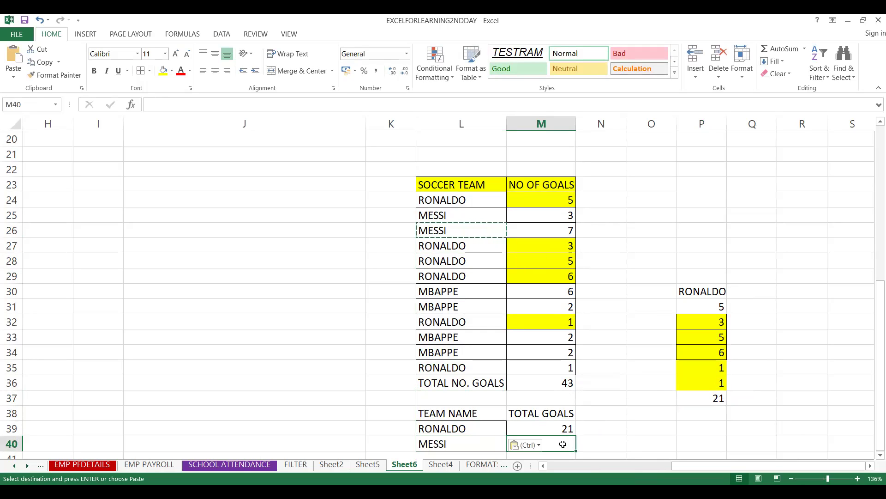
{"action": "type", "text": "=SUMD"}
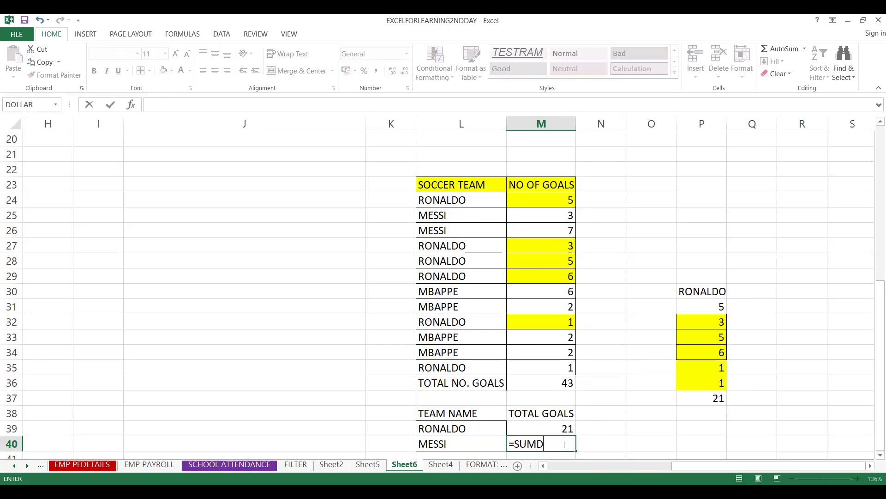
{"action": "key", "text": "BackSpace"}
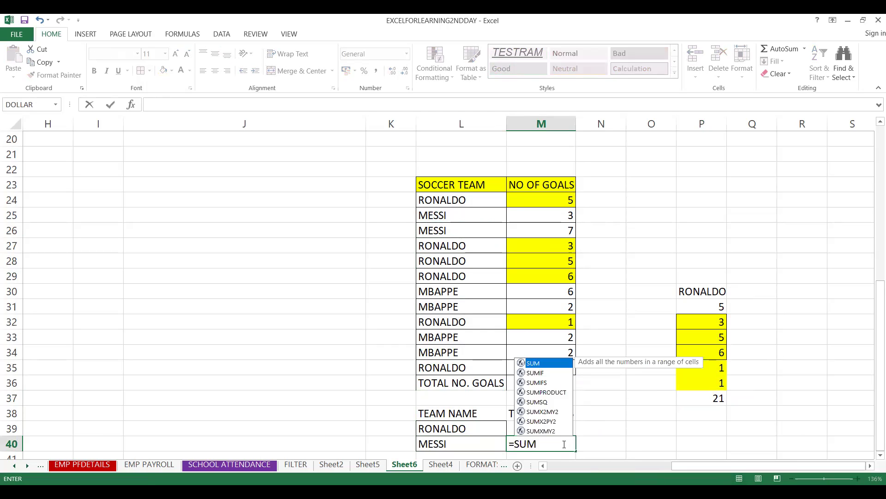
{"action": "type", "text": "IF("}
{"action": "key", "text": "Up"}
{"action": "key", "text": "Up"}
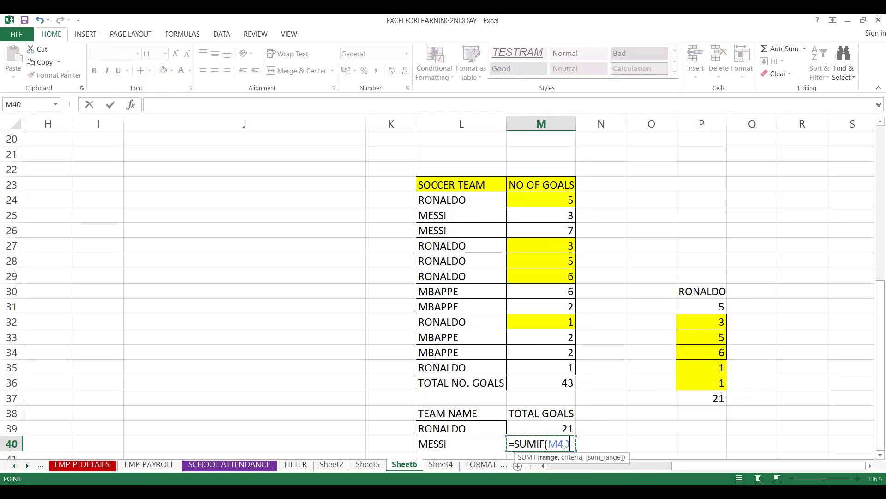
{"action": "key", "text": "Up"}
{"action": "key", "text": "Up"}
{"action": "key", "text": "Left"}
{"action": "key", "text": "Up"}
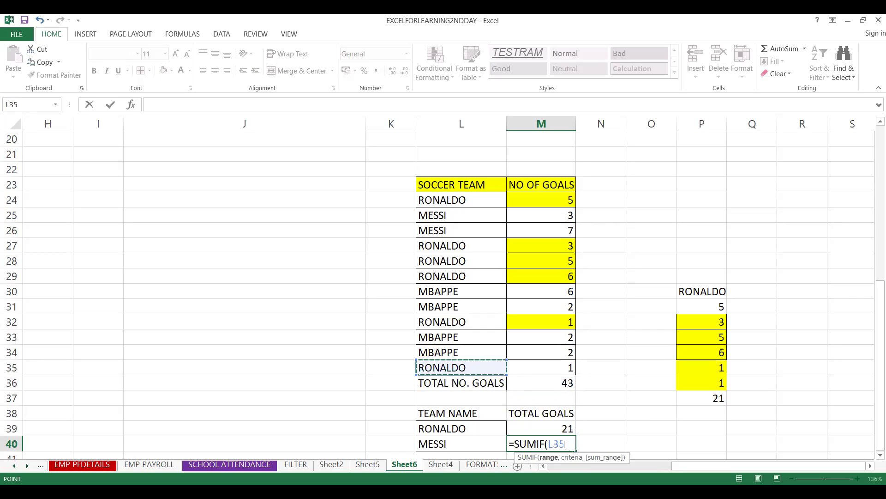
{"action": "key", "text": "shift+Up"}
{"action": "key", "text": "shift+Up"}
{"action": "key", "text": "shift+Up"}
{"action": "key", "text": "shift+Up"}
{"action": "key", "text": "shift+Up"}
{"action": "key", "text": "shift+Up"}
{"action": "key", "text": "shift+Up"}
{"action": "key", "text": "shift+Up"}
{"action": "key", "text": "shift+Up"}
{"action": "key", "text": "shift+Up"}
{"action": "key", "text": "shift+Up"}
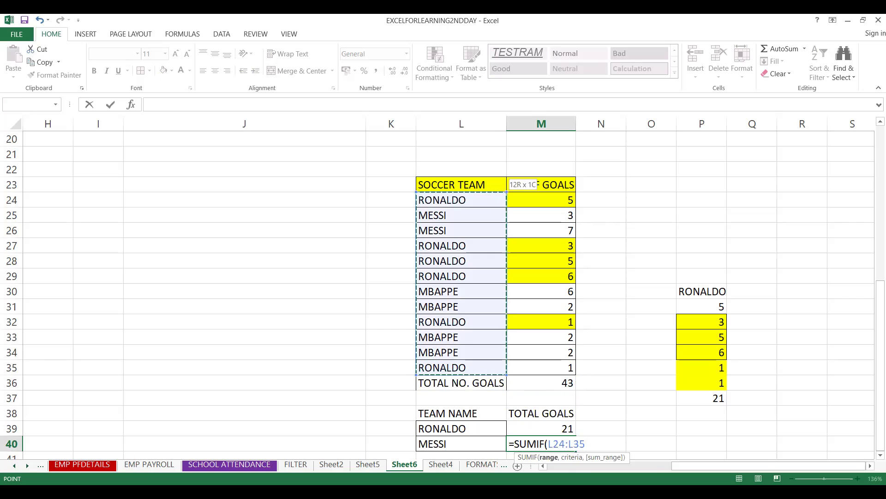
Complete the SUMIF in M40 with L40 as the criterion and the goals M24:M35 as the sum range
{"action": "type", "text": ","}
{"action": "key", "text": "Left"}
{"action": "type", "text": ","}
{"action": "key", "text": "Up"}
{"action": "key", "text": "Up"}
{"action": "key", "text": "Up"}
{"action": "key", "text": "Up"}
{"action": "key", "text": "Up"}
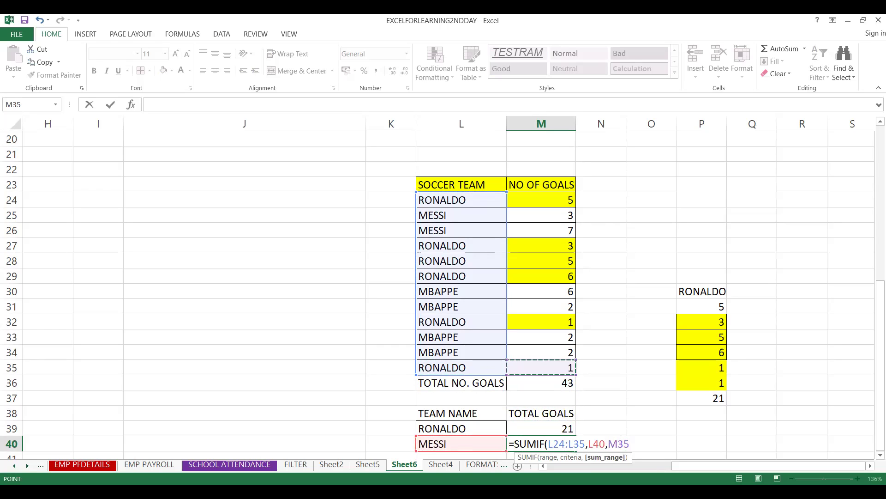
{"action": "key", "text": "ctrl+shift+Up"}
{"action": "key", "text": "shift+Down"}
{"action": "type", "text": ")"}
{"action": "key", "text": "Return"}
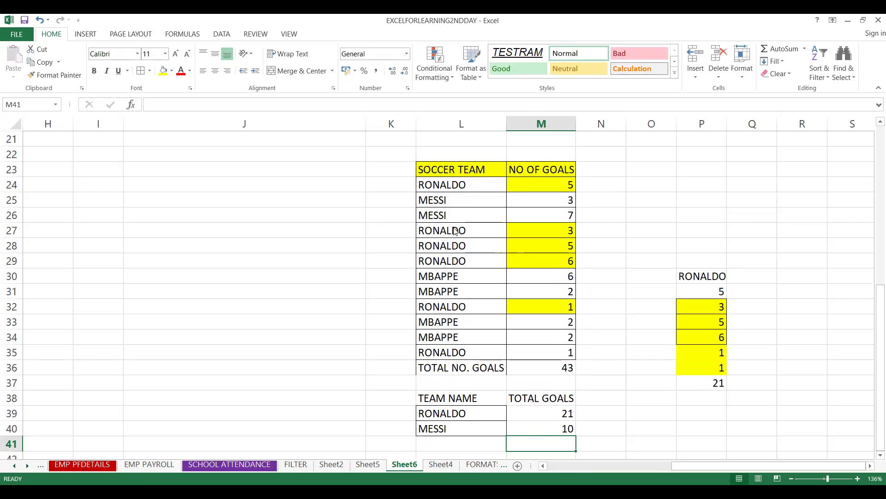
Enter MBAPPE in cell L41 and copy the SUMIF formula from M40 into M41
{"action": "key", "text": "Left"}
{"action": "type", "text": "M"}
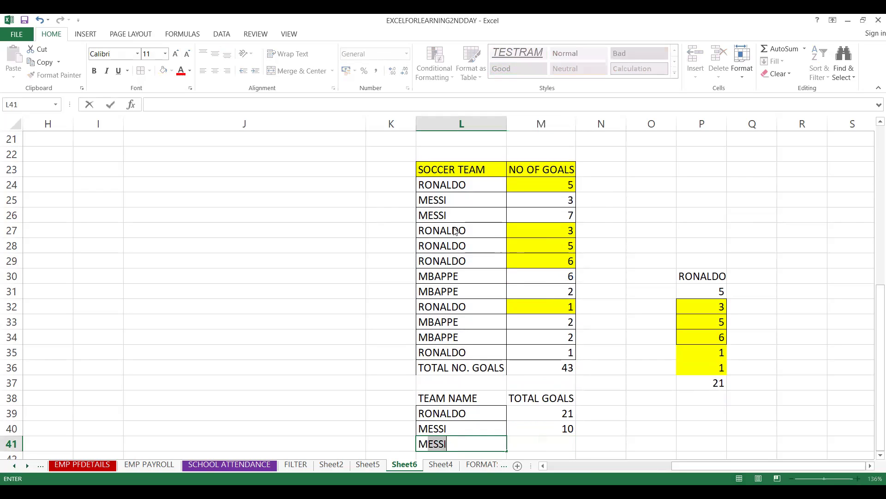
{"action": "type", "text": "B"}
{"action": "key", "text": "Tab"}
{"action": "key", "text": "Up"}
{"action": "key", "text": "ctrl+c"}
{"action": "key", "text": "Down"}
{"action": "key", "text": "ctrl+v"}
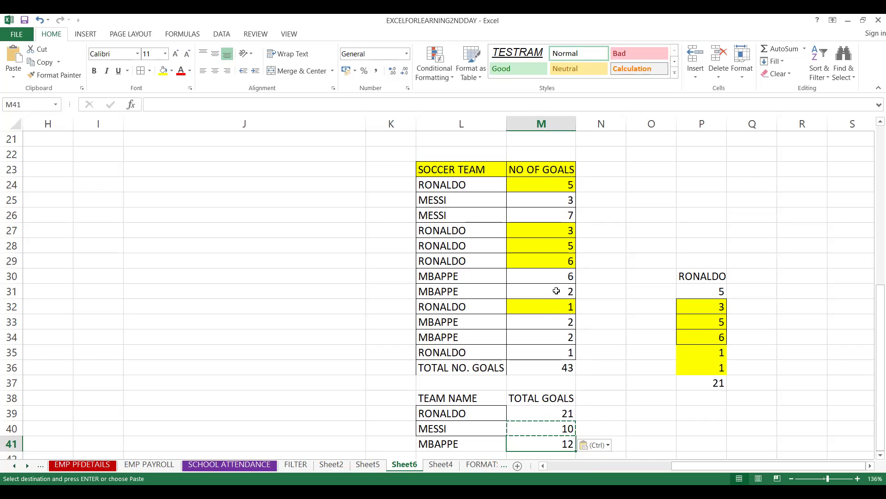
{"action": "left_click", "coordinate": [557, 290]}
{"action": "left_click", "coordinate": [609, 287]}
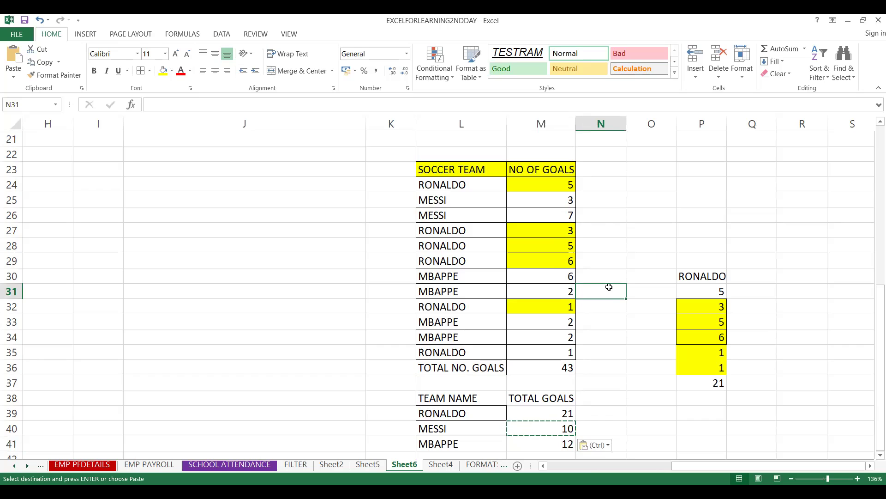
{"action": "left_click", "coordinate": [242, 245]}
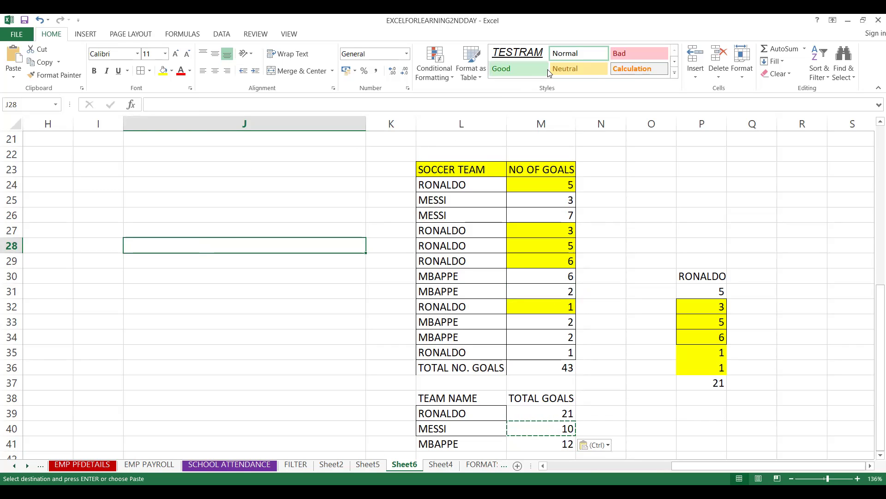
{"action": "key", "text": "alt+Tab"}
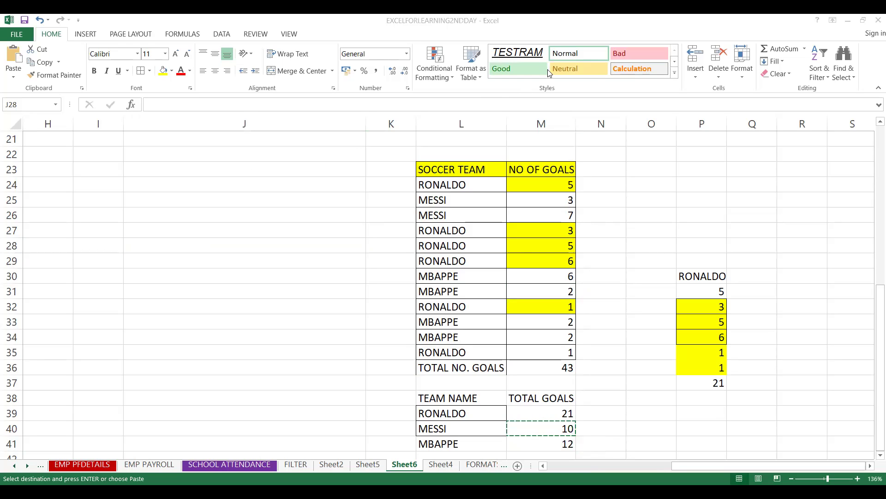